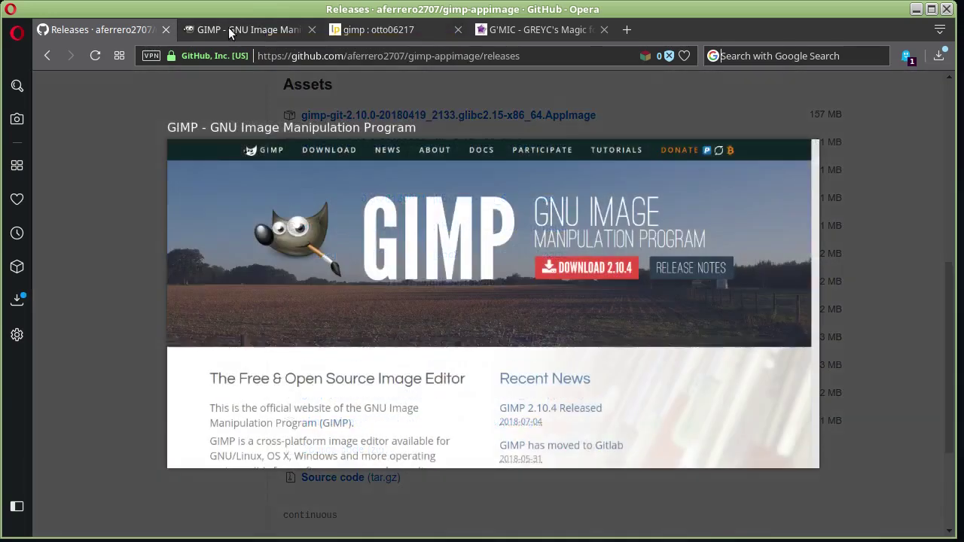
- Move from the gimp.org homepage tab to the G'MIC for GIMP download page
click(229, 27)
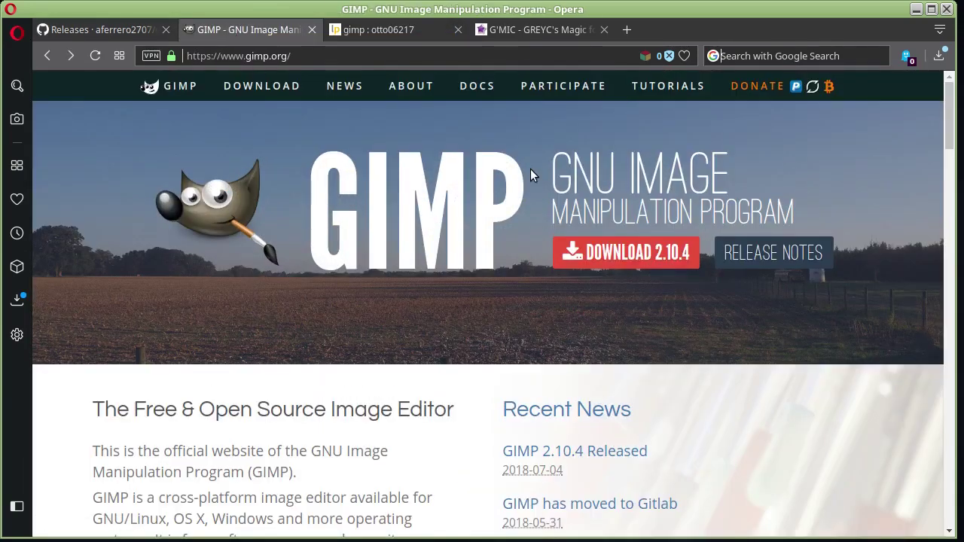
click(550, 29)
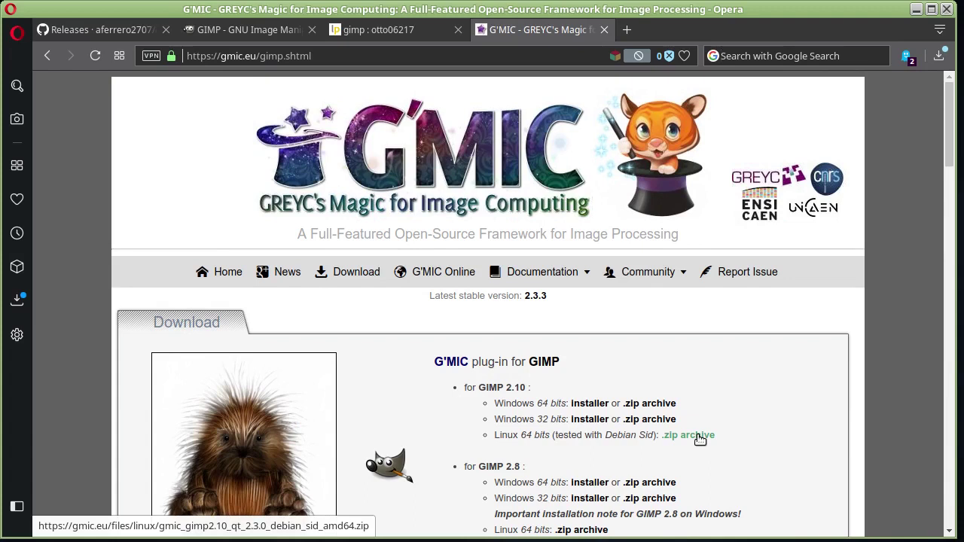
- Download the Linux 64-bit G'MIC zip for GIMP 2.10, then bring up the Launchpad gimp package listing
click(700, 439)
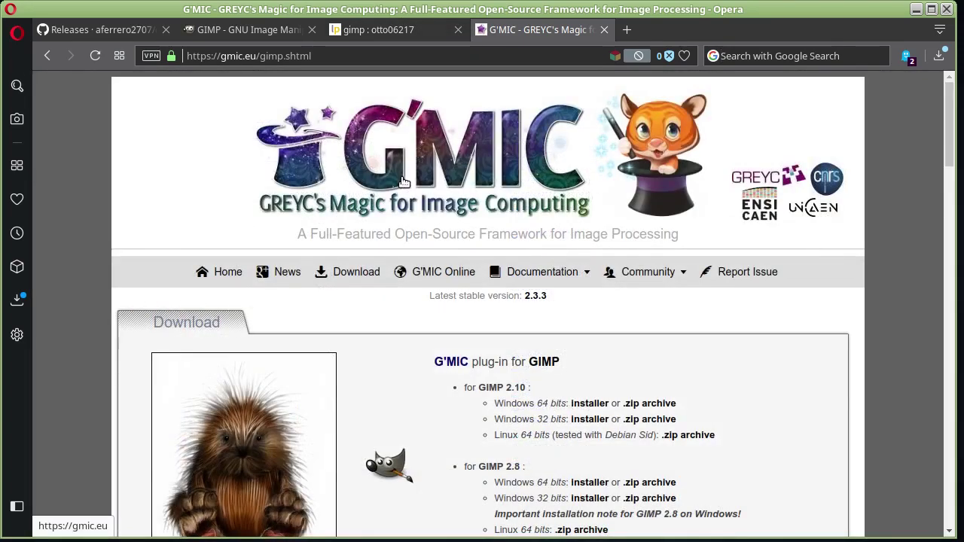
click(391, 30)
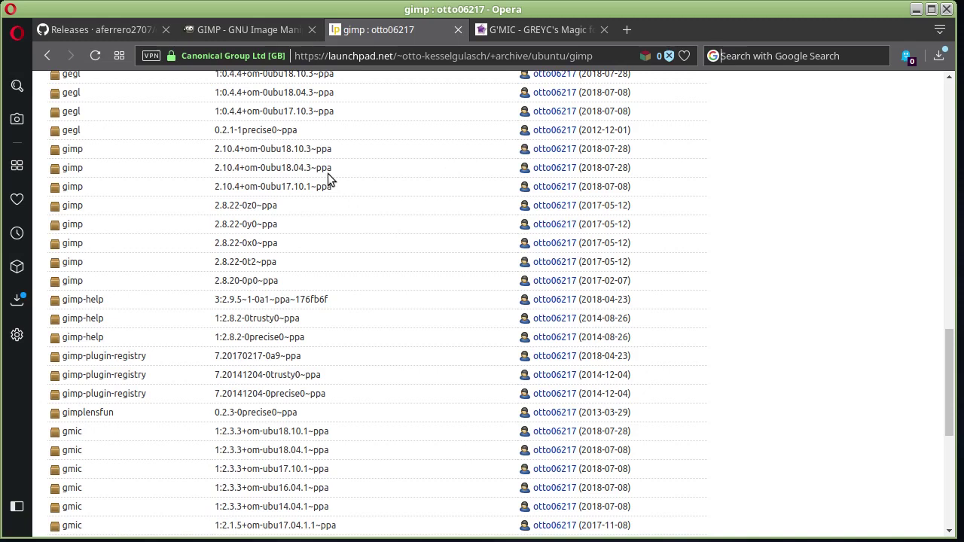
key(ctrl+k)
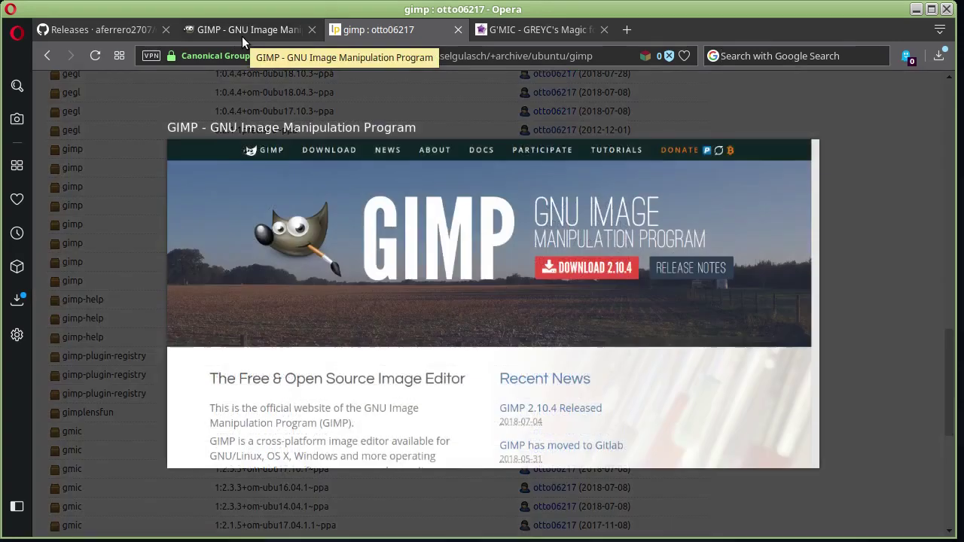
- Open the gimp.org Downloads page for stable release 2.10.4, briefly checking the G'MIC tab
click(242, 36)
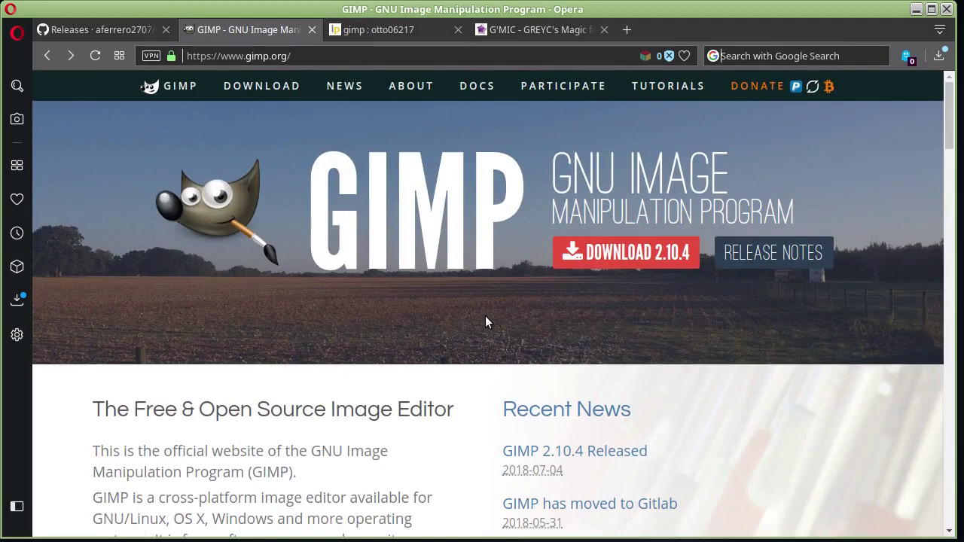
scroll(482, 315, down, 2)
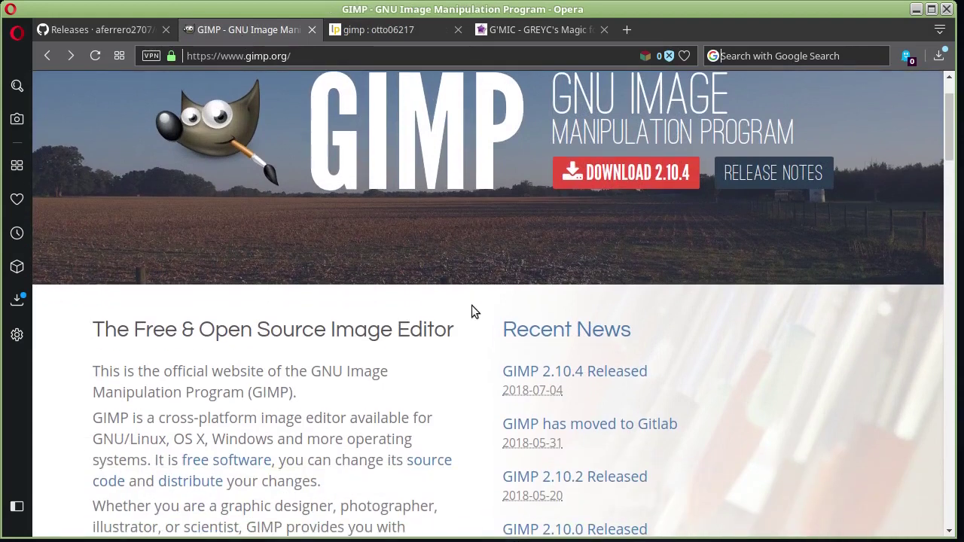
scroll(459, 299, down, 1)
scroll(458, 297, up, 3)
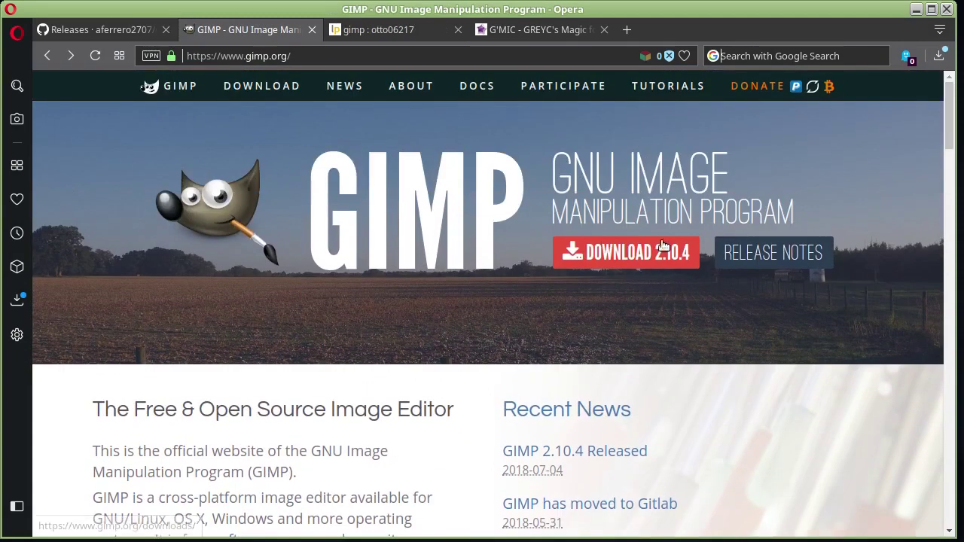
scroll(466, 278, down, 4)
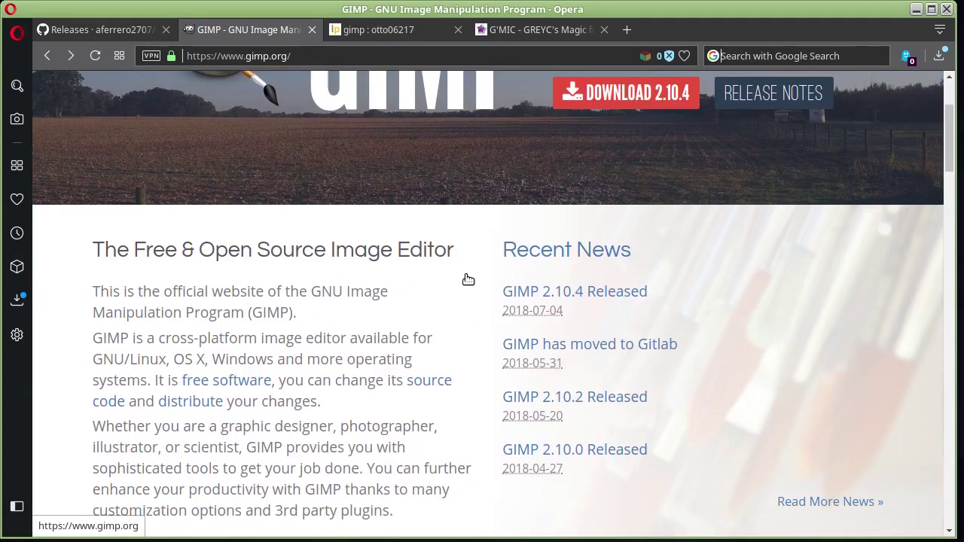
scroll(464, 278, up, 4)
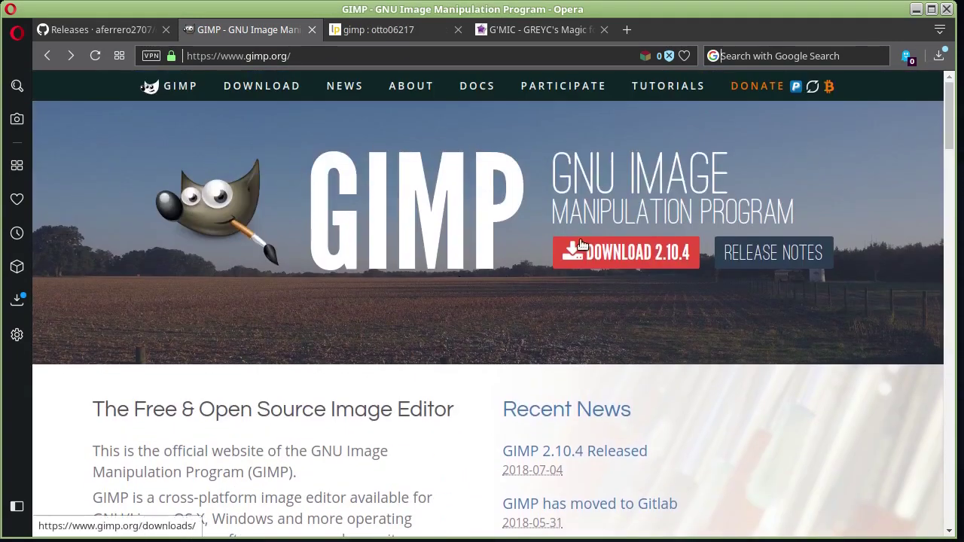
click(606, 250)
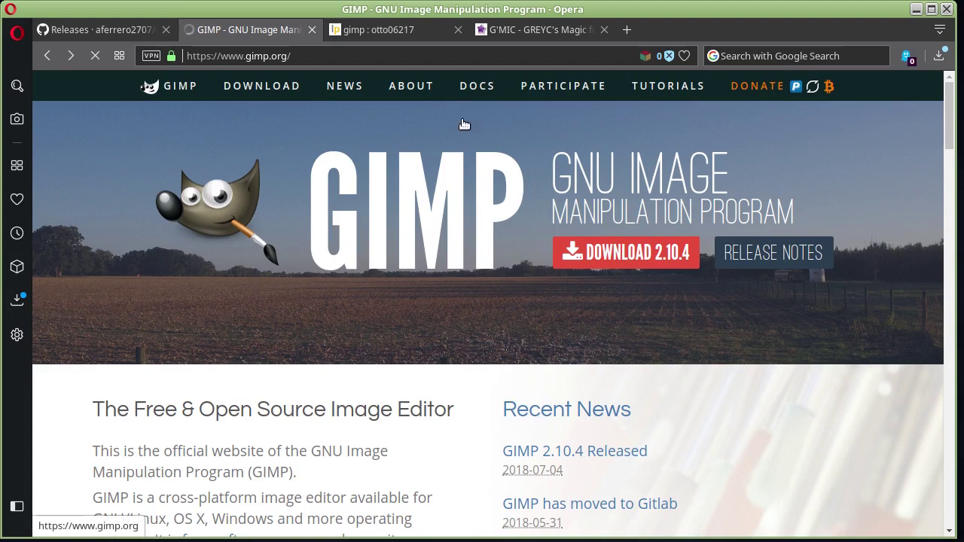
mouse_move(536, 29)
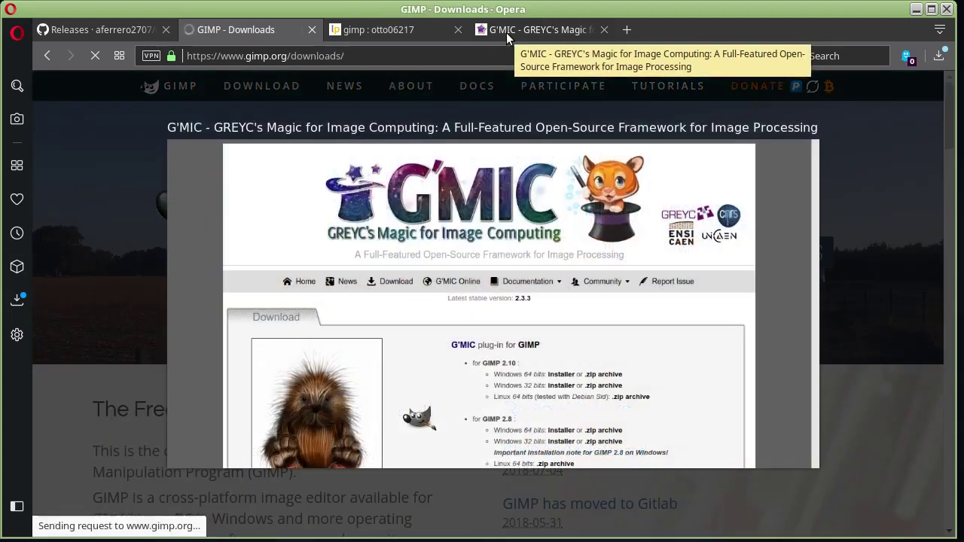
click(506, 32)
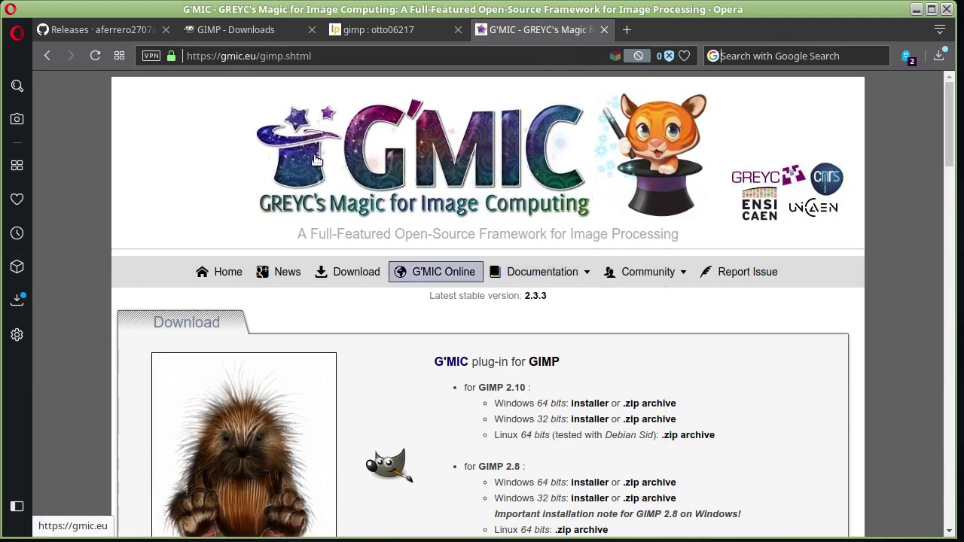
click(212, 33)
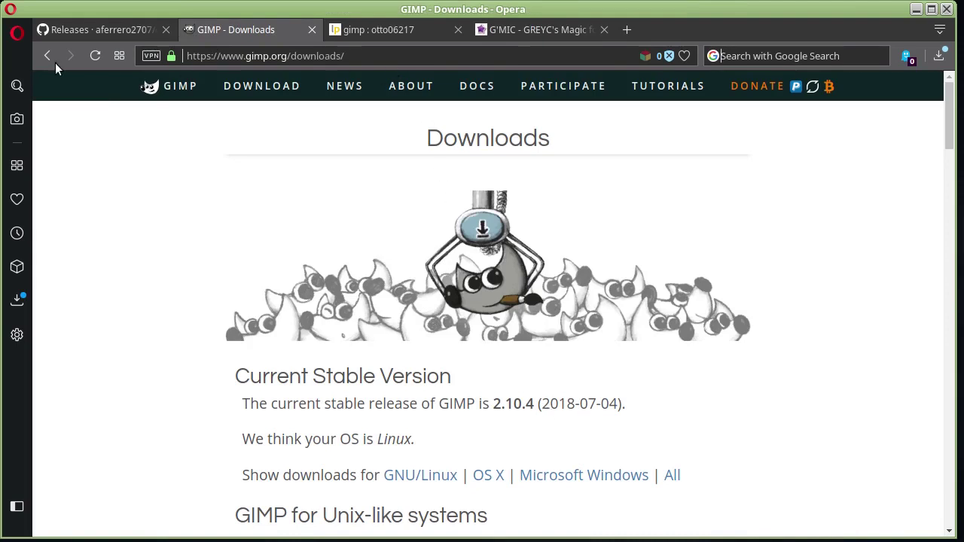
- Compare the GIMP Downloads page with the GitHub release assets, ending on the 2.10.4 AppImage list
click(70, 33)
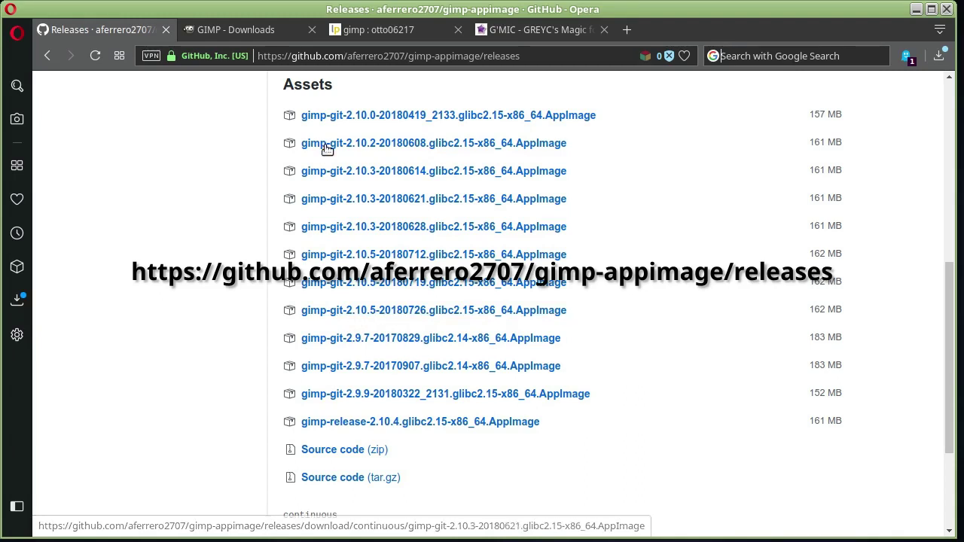
click(223, 36)
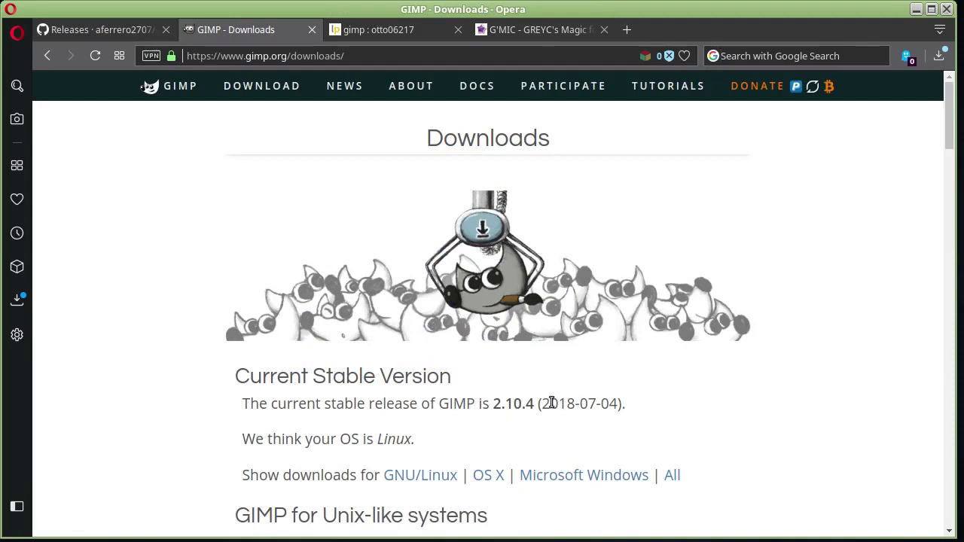
scroll(496, 245, down, 1)
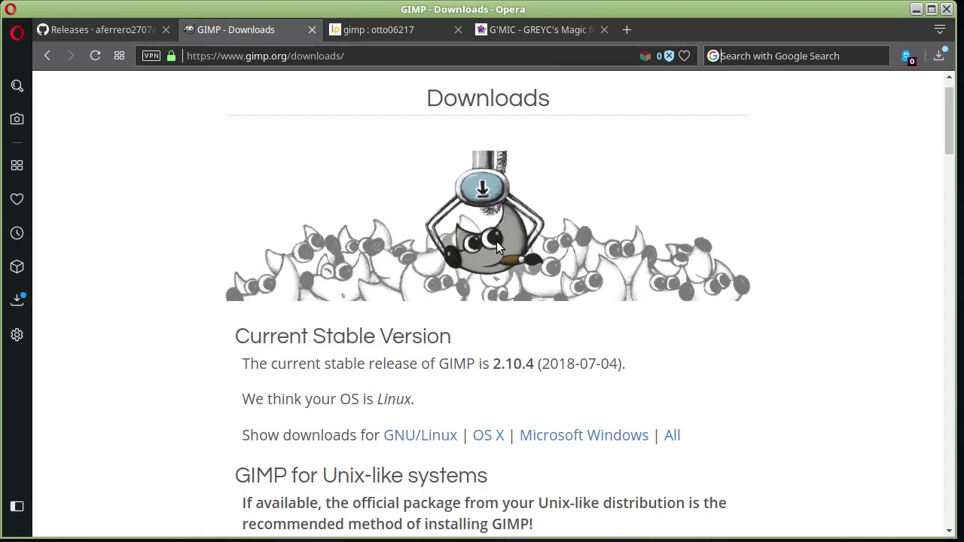
click(109, 33)
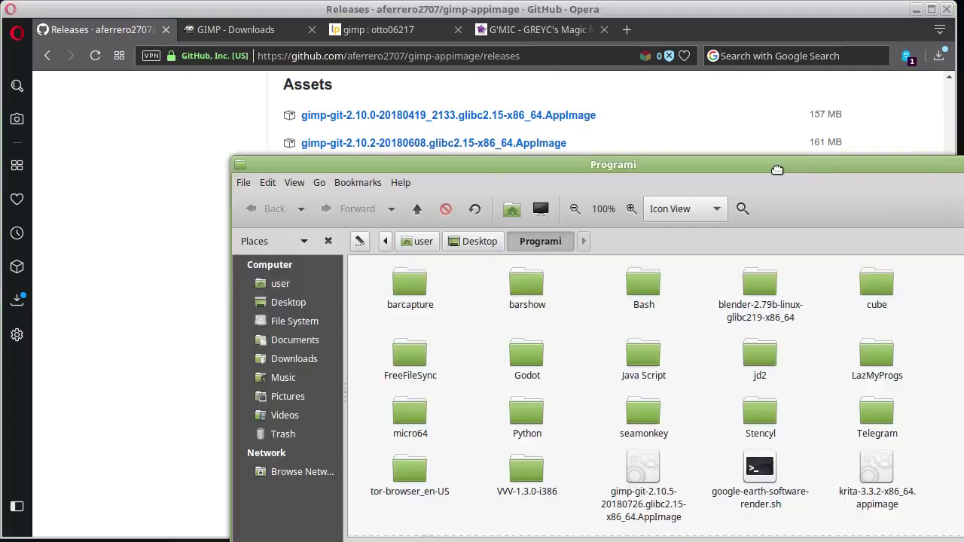
- Allow the GIMP 2.10.5 AppImage in Programi to execute as a program in its Permissions properties
drag(782, 163, 615, 72)
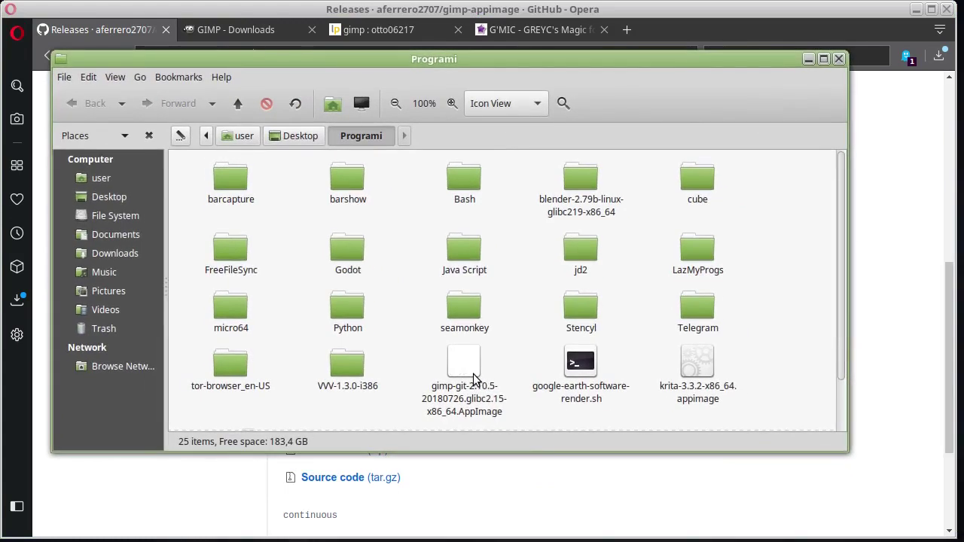
click(473, 378)
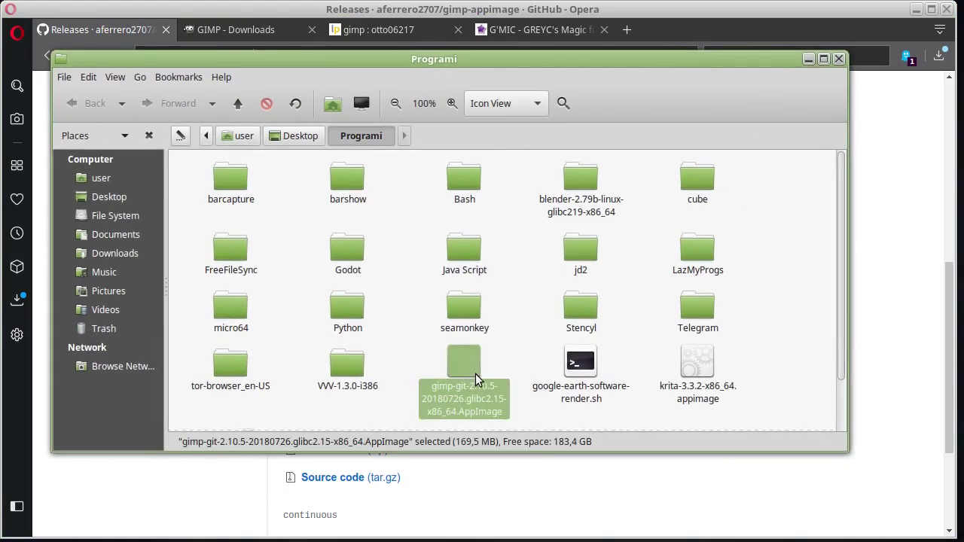
scroll(508, 360, down, 1)
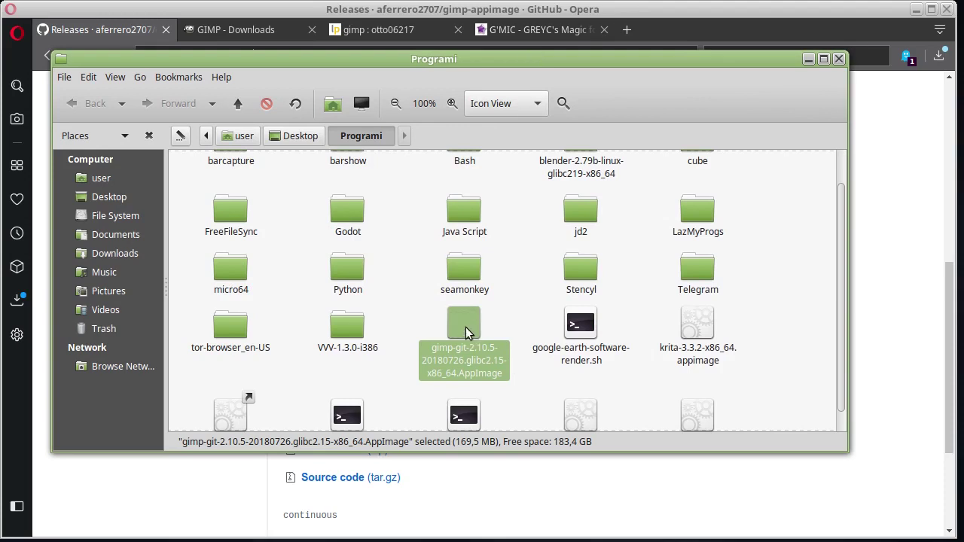
right_click(467, 331)
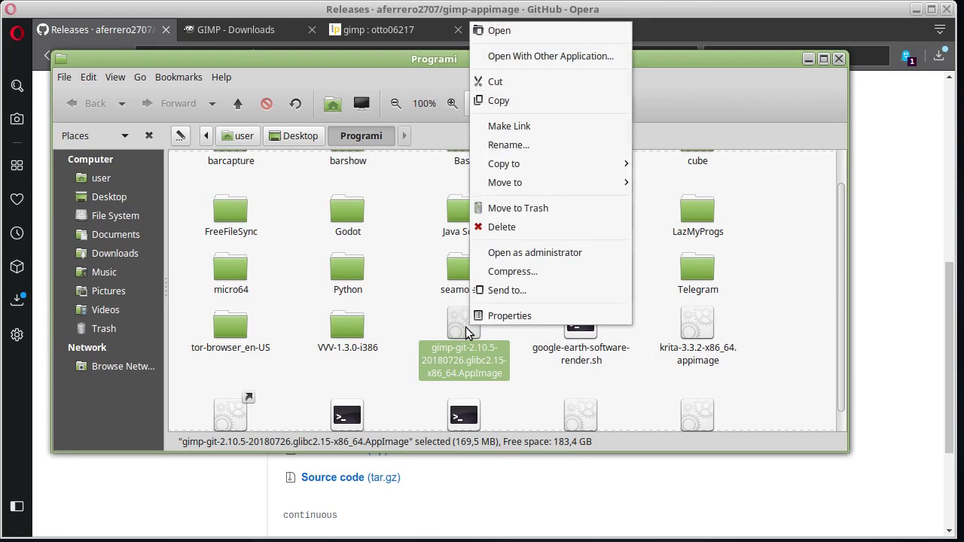
click(517, 314)
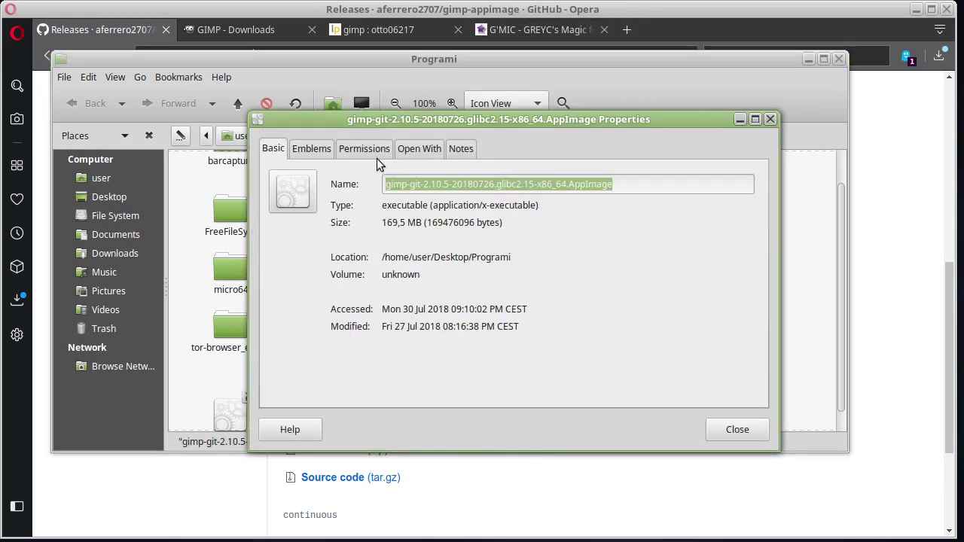
click(379, 150)
click(358, 342)
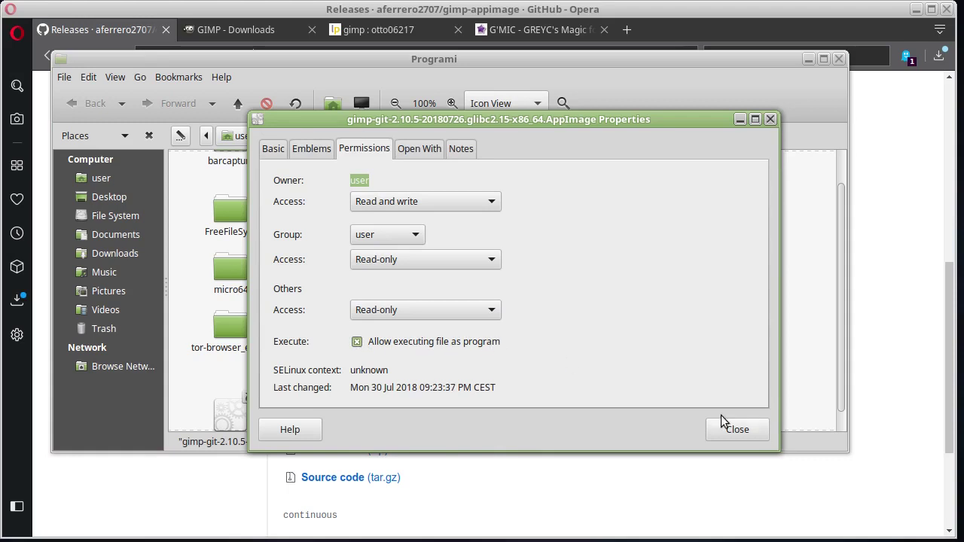
click(753, 432)
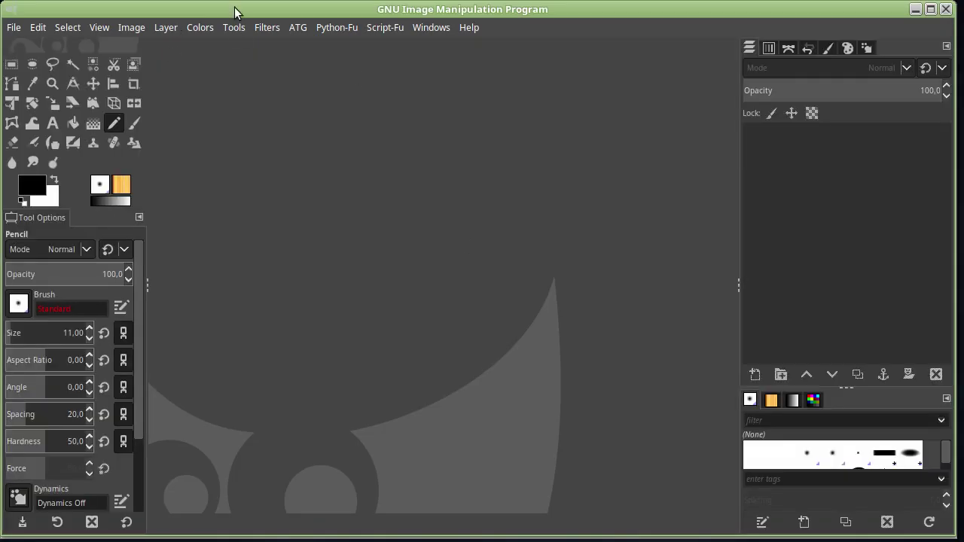
- Look through the AppImage GIMP's Filters menu for plug-ins, then minimize GIMP
click(256, 27)
scroll(260, 105, down, 2)
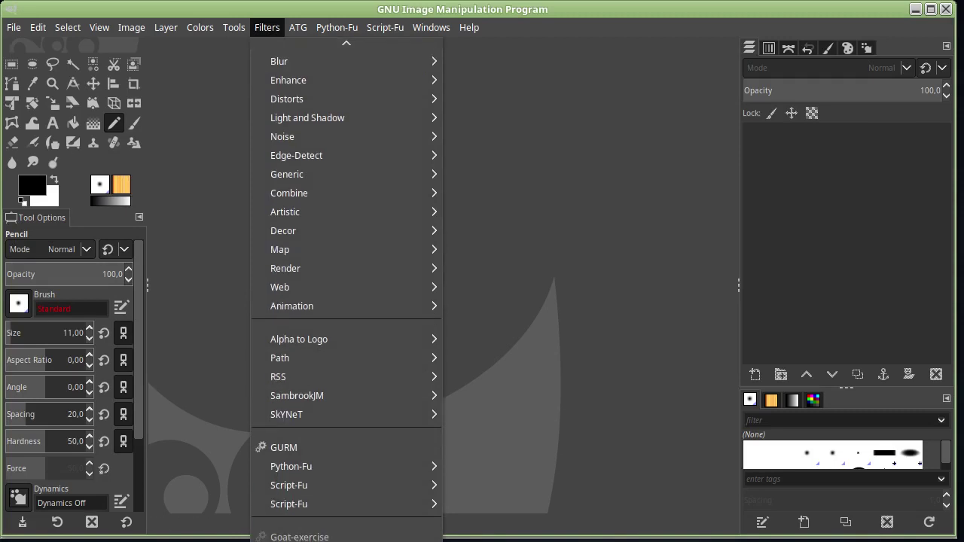
click(630, 260)
click(916, 10)
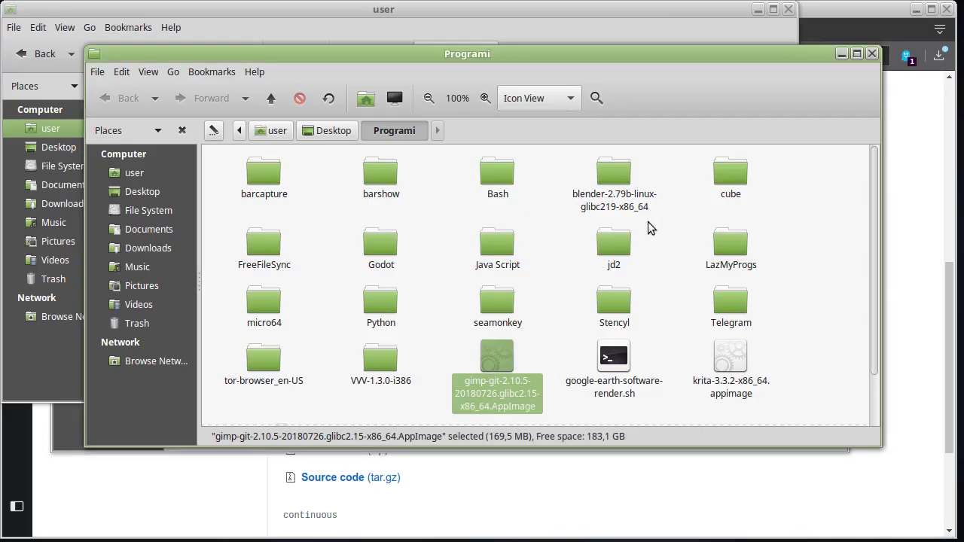
- Quit GIMP and show hidden folders in the home folder
click(420, 13)
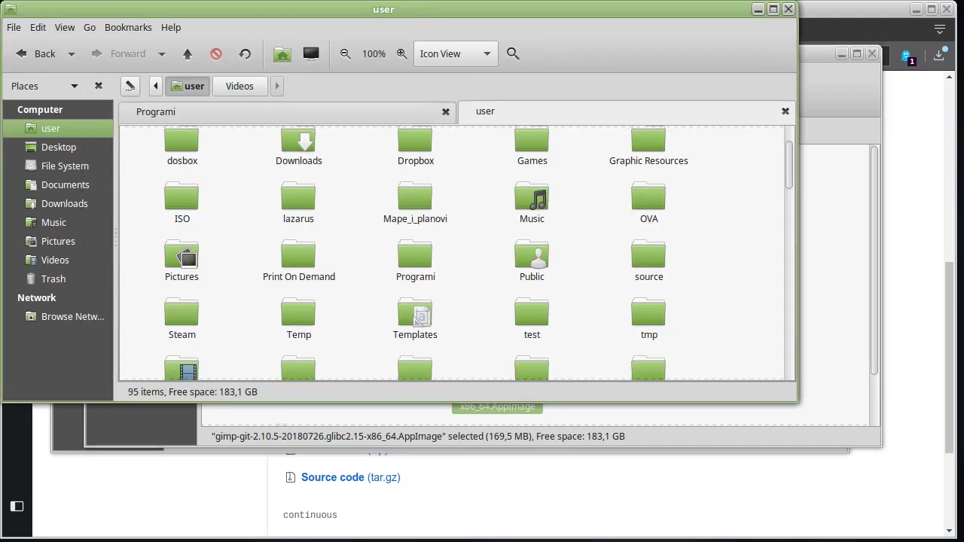
click(671, 535)
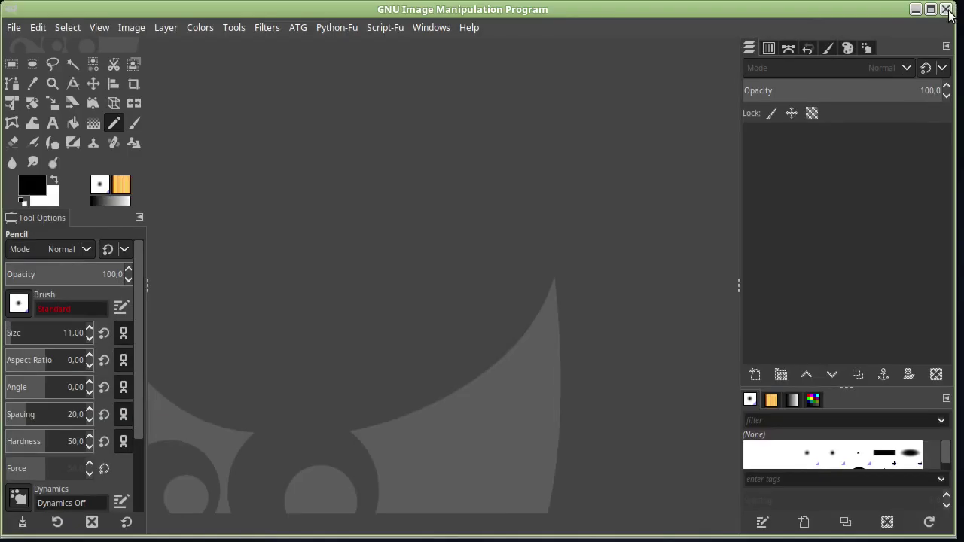
key(ctrl+q)
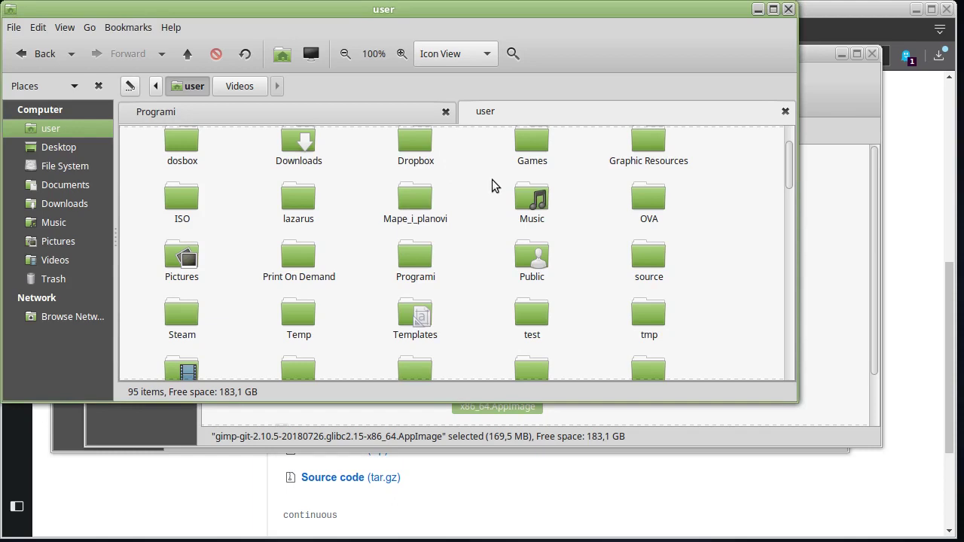
key(F5)
scroll(486, 188, down, 1)
scroll(485, 189, down, 1)
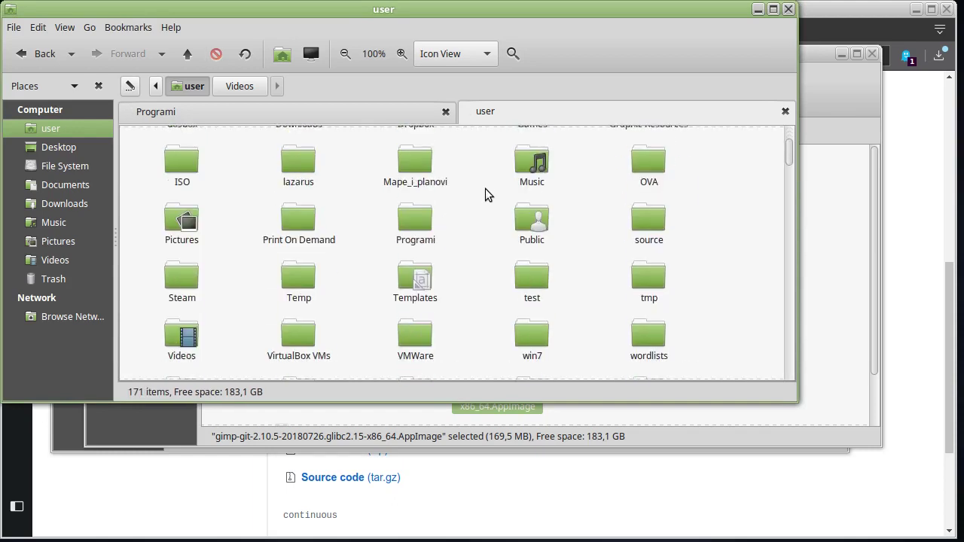
scroll(485, 189, up, 1)
scroll(485, 188, up, 1)
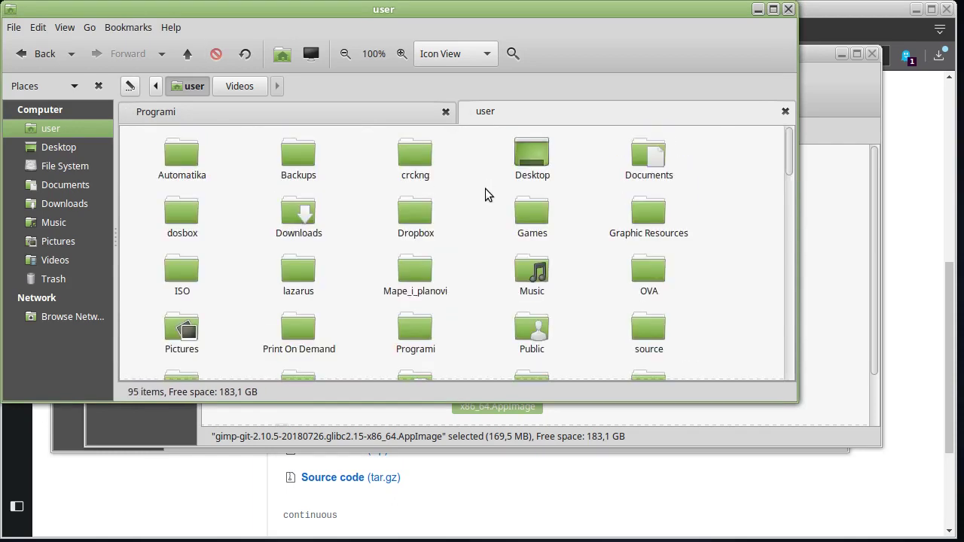
scroll(485, 188, down, 2)
scroll(485, 189, down, 2)
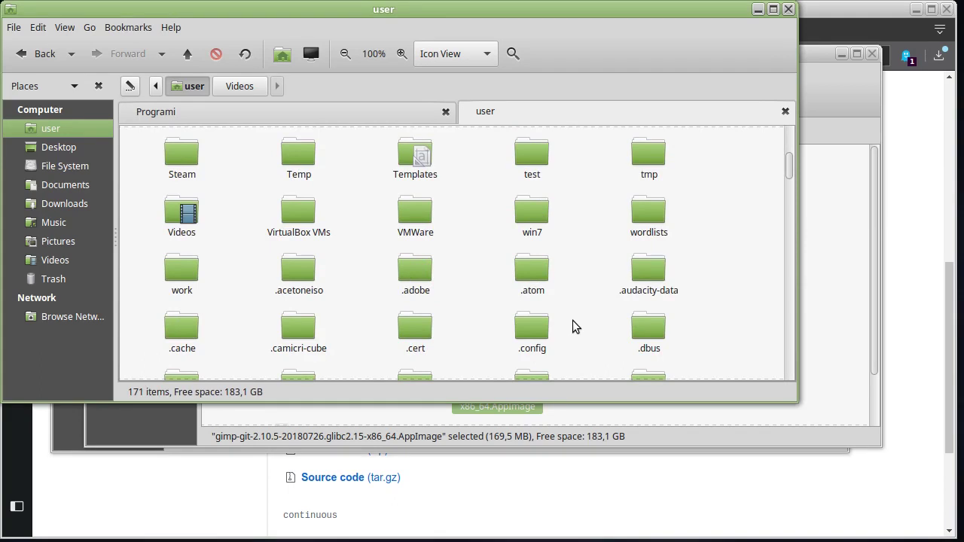
- Browse .config/GIMP-AppImage/2.10, peeking into scripts, and open the plug-ins folder
double_click(536, 333)
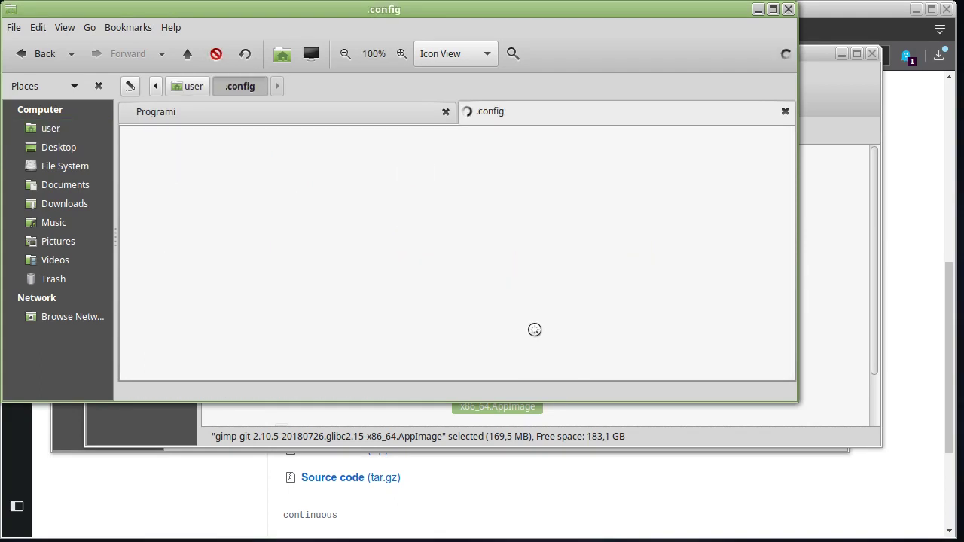
scroll(327, 202, down, 3)
double_click(534, 263)
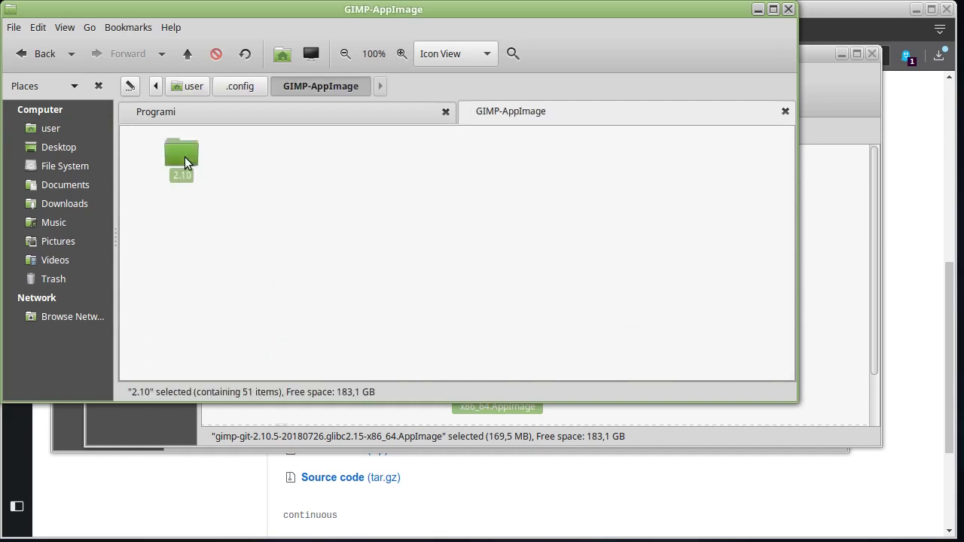
double_click(184, 157)
scroll(427, 297, down, 2)
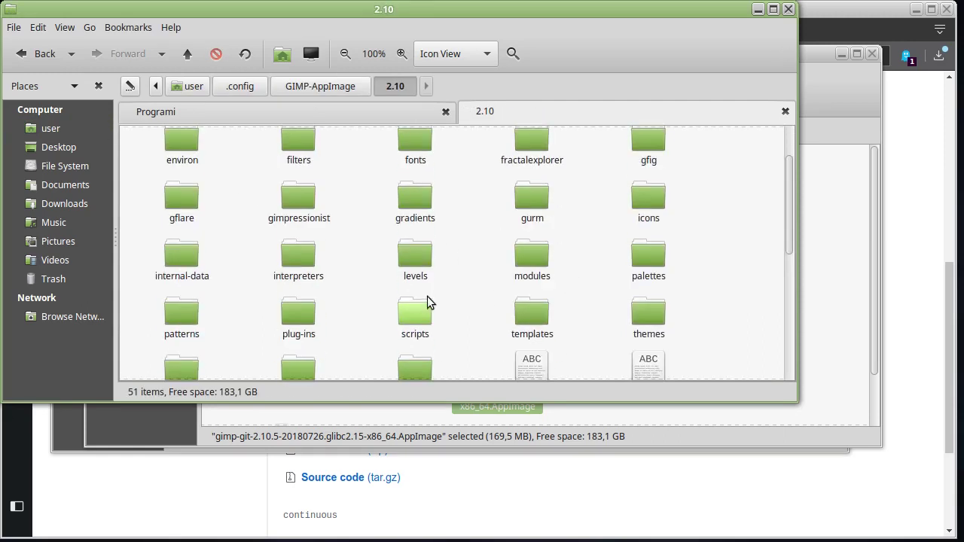
double_click(423, 308)
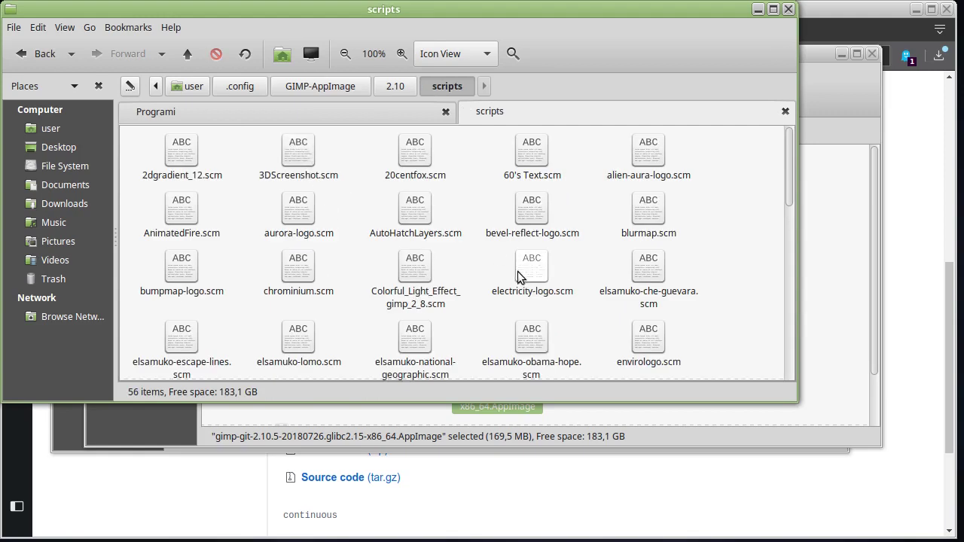
click(190, 62)
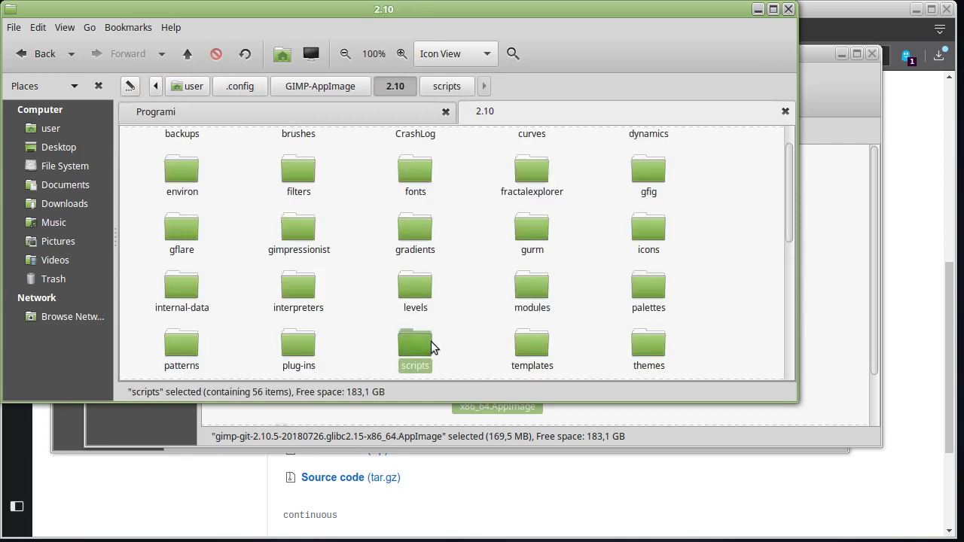
double_click(431, 341)
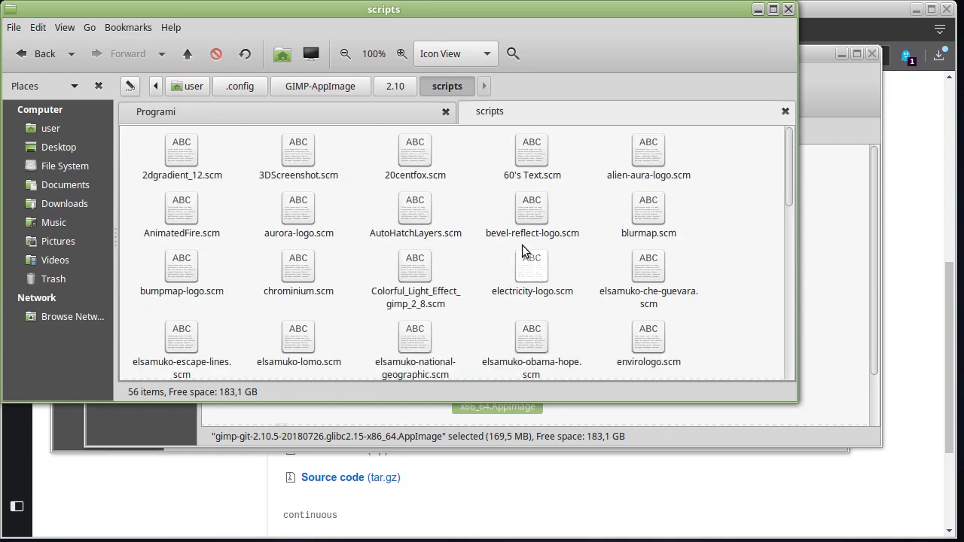
click(192, 57)
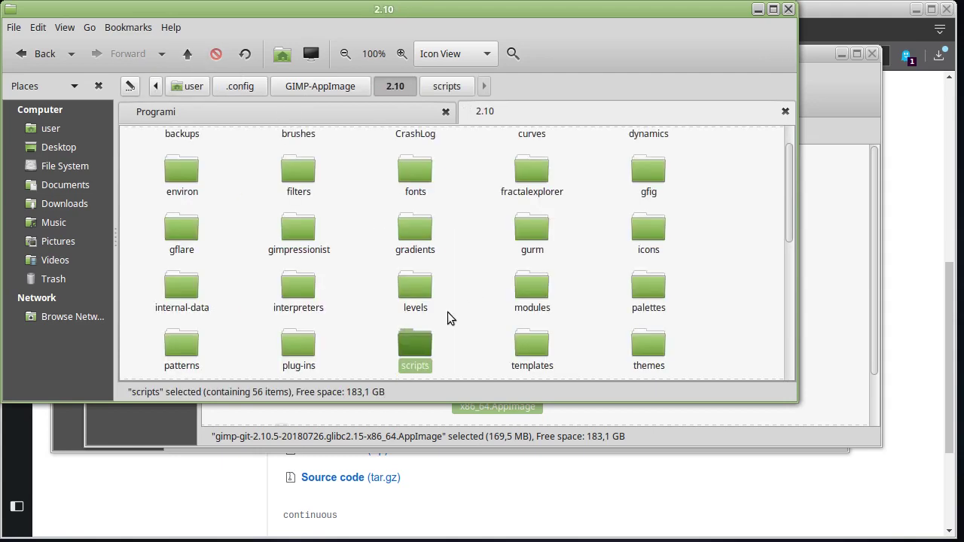
double_click(307, 348)
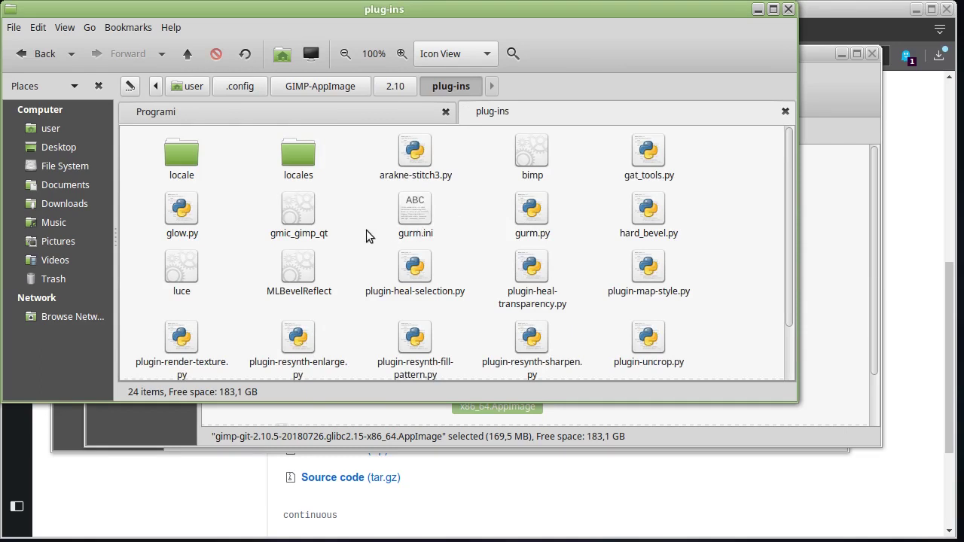
- Permanently delete gmic_gimp_qt from the plug-ins folder with Shift+Delete
click(288, 204)
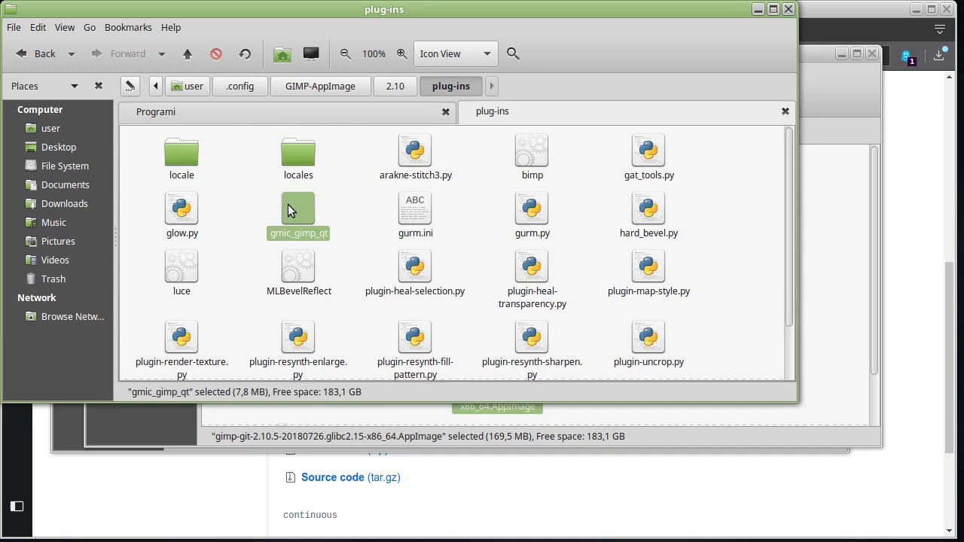
key(shift+Delete)
key(Return)
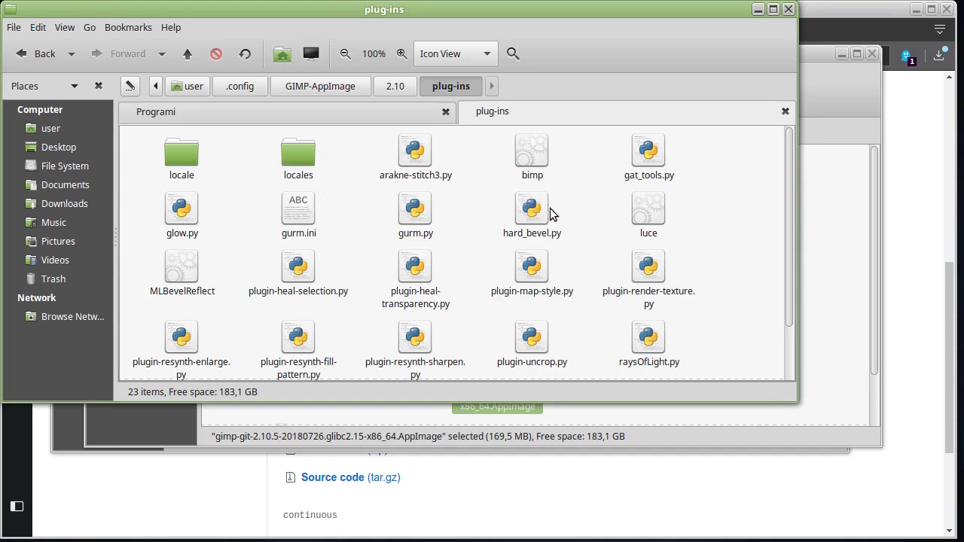
scroll(552, 215, down, 2)
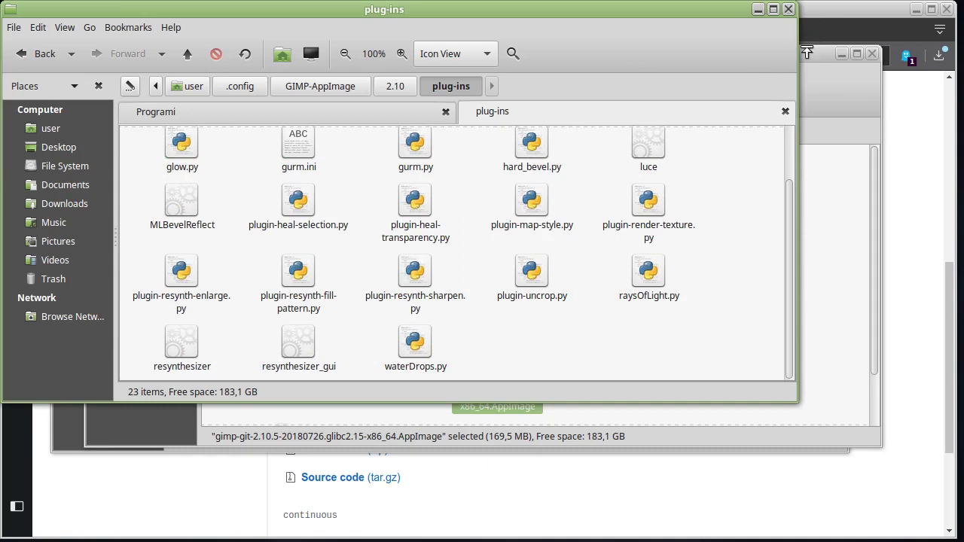
- Run the gimp-git AppImage from Programi, check Filters, and confirm version 2.10.5 in About
click(341, 108)
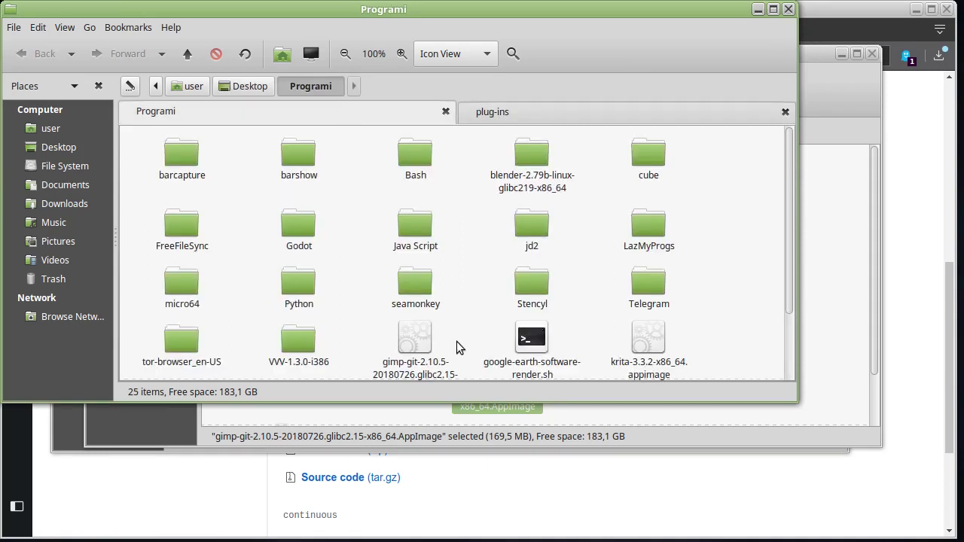
scroll(425, 346, down, 1)
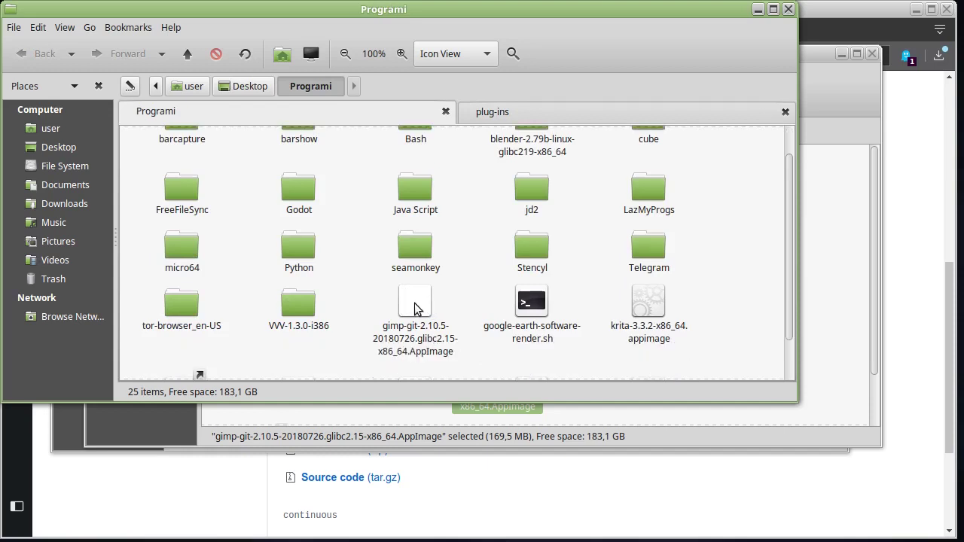
click(414, 303)
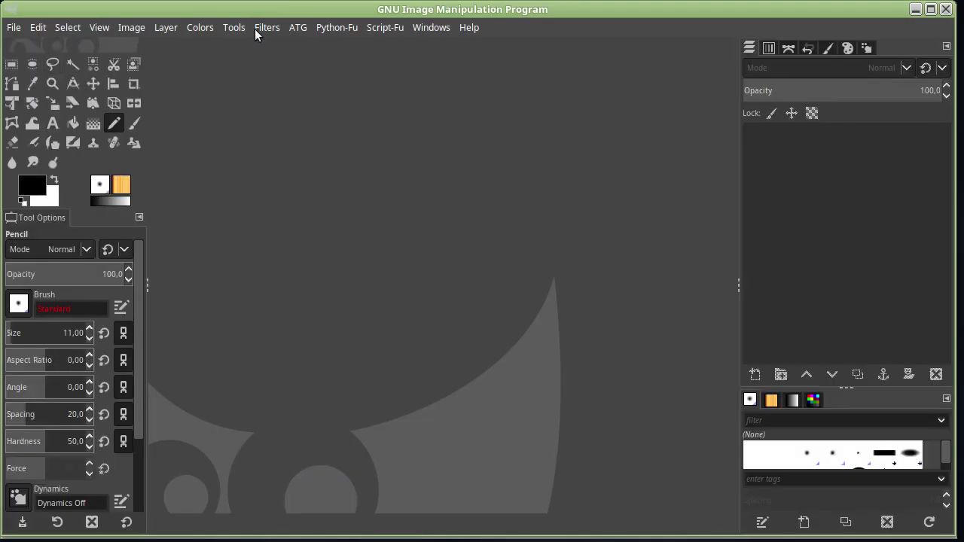
click(265, 28)
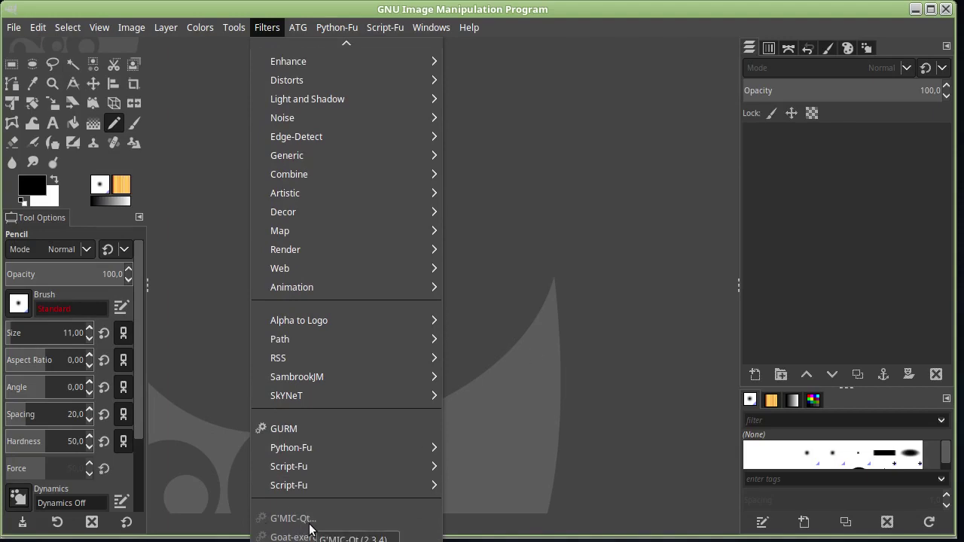
mouse_move(469, 27)
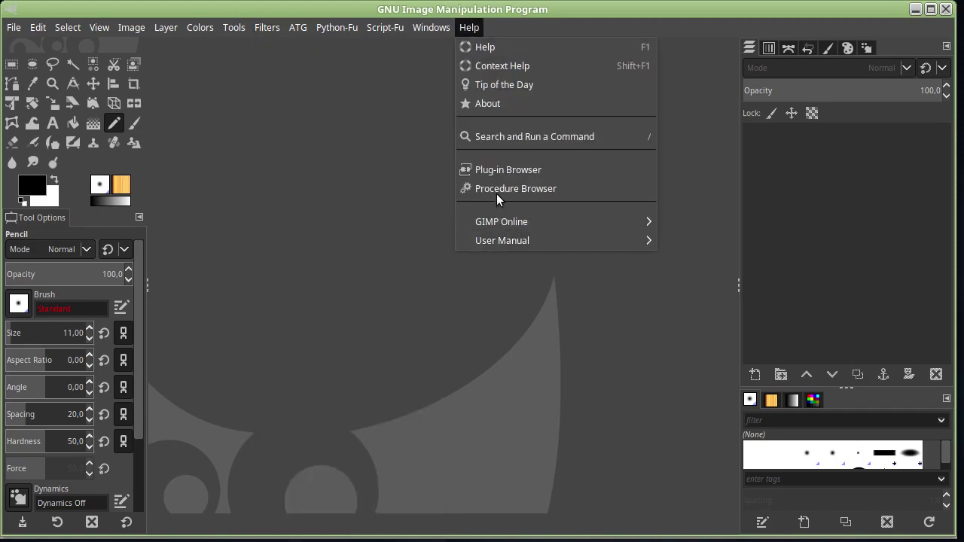
click(498, 104)
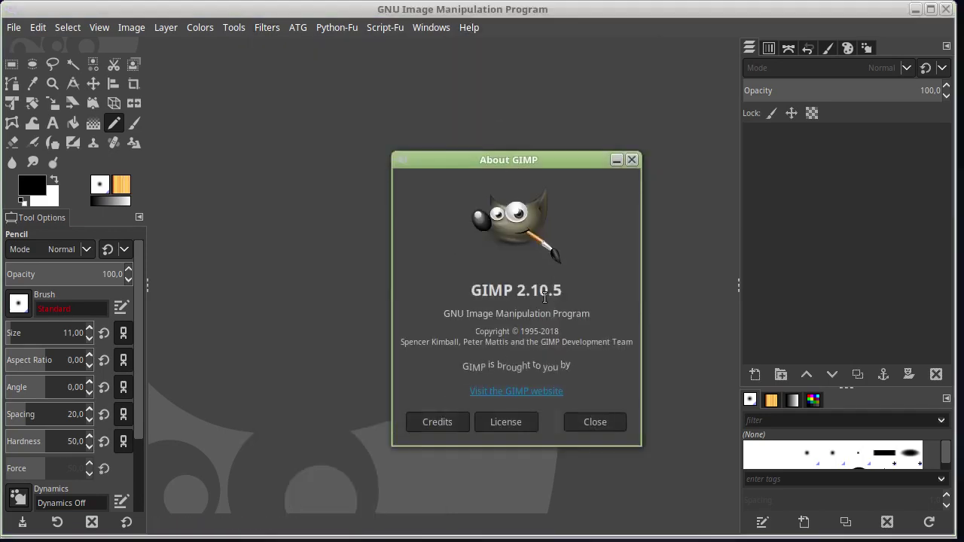
click(590, 421)
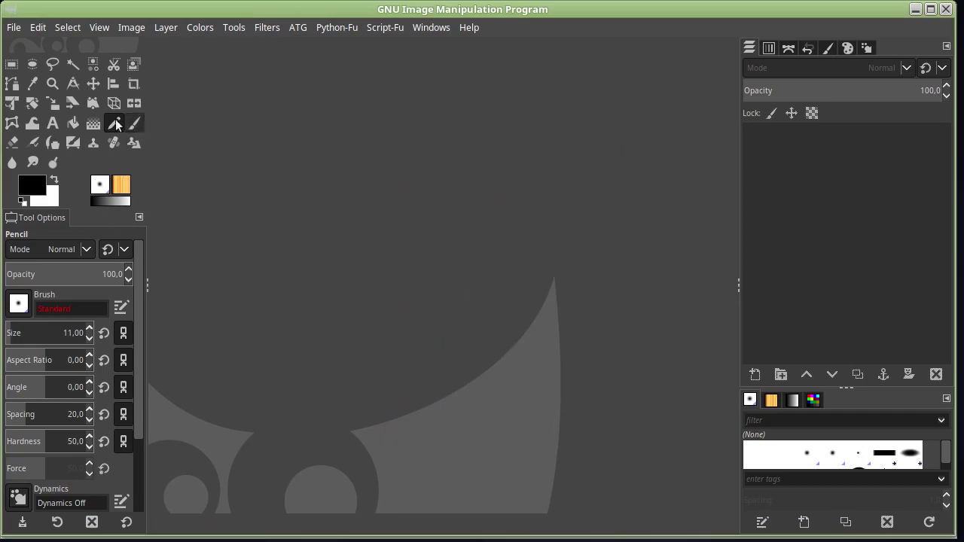
- Open fall-4.jpg and apply the G'MIC-Qt Artistic > Bokeh filter to it
click(11, 30)
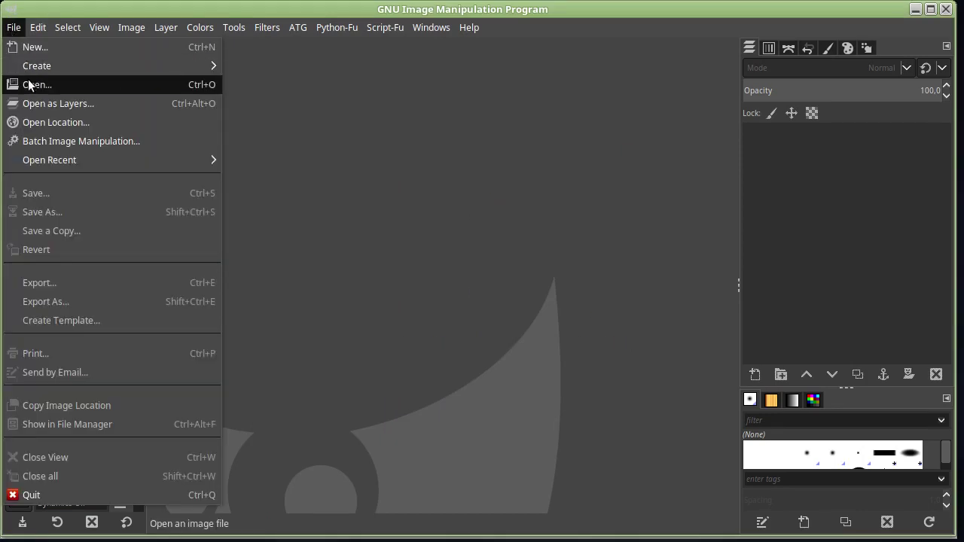
click(26, 82)
key(Return)
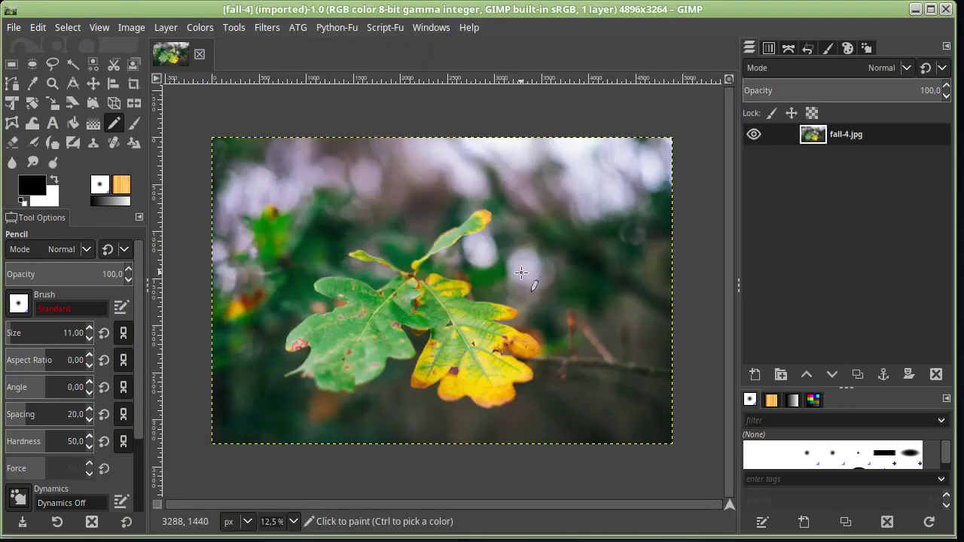
key(alt+r)
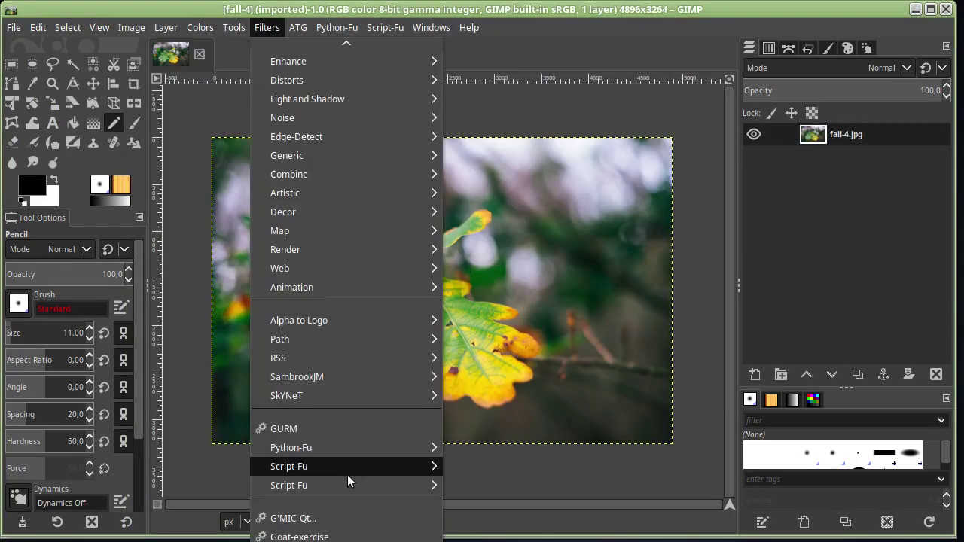
key(Escape)
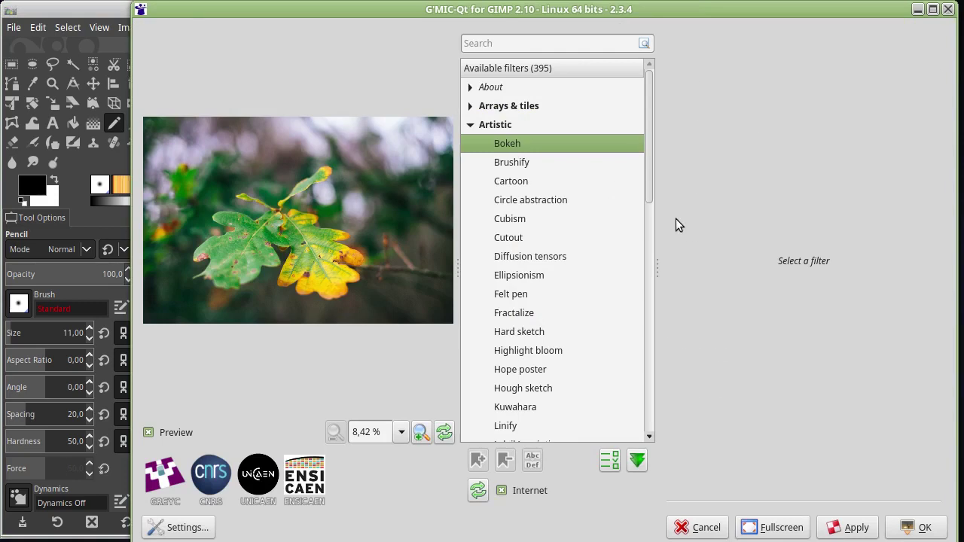
click(919, 528)
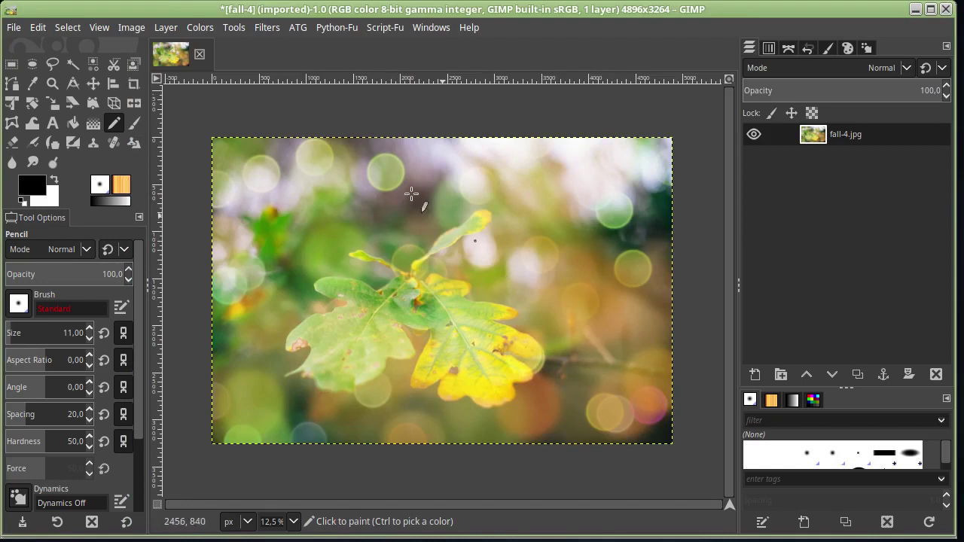
- Scale the fall-4 photo to a width of 1024 px (height 683) with Scale Image
click(274, 28)
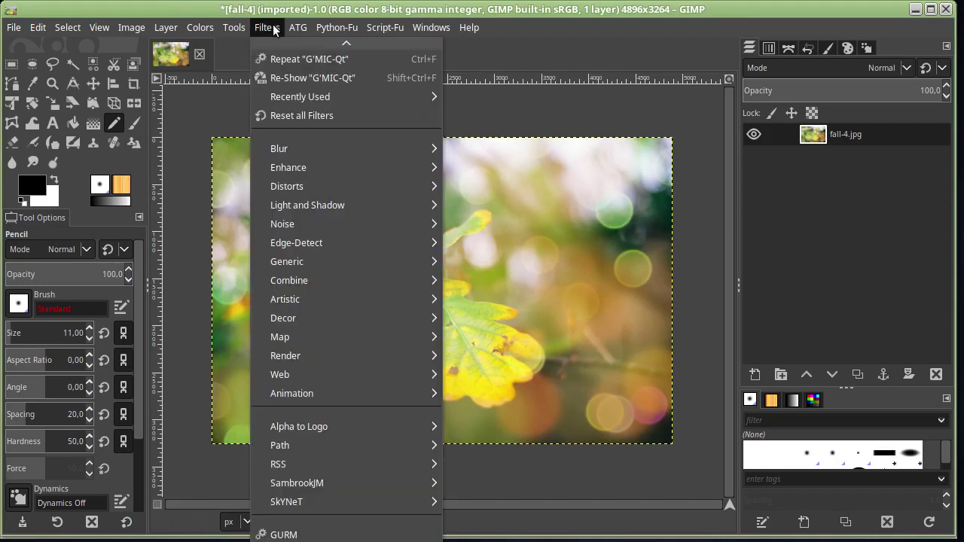
scroll(347, 115, down, 3)
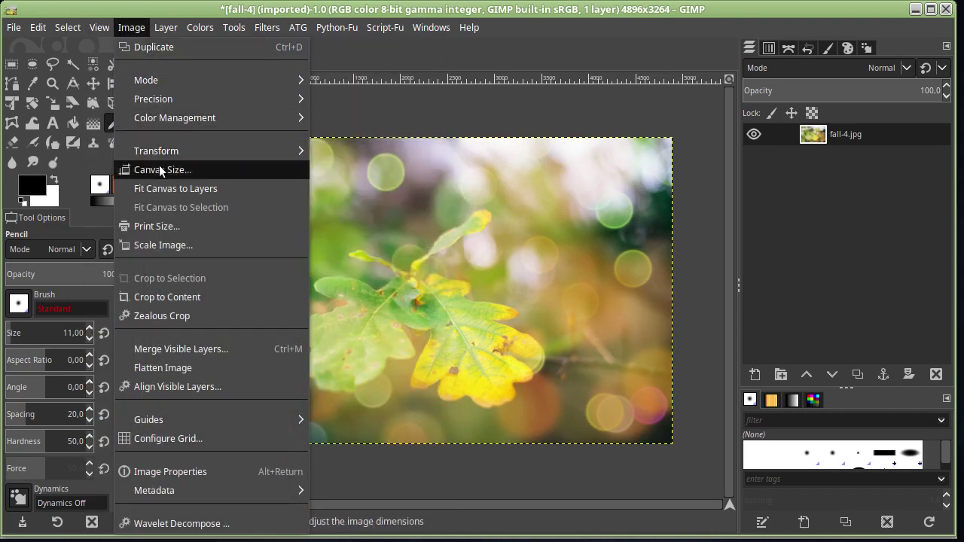
click(203, 243)
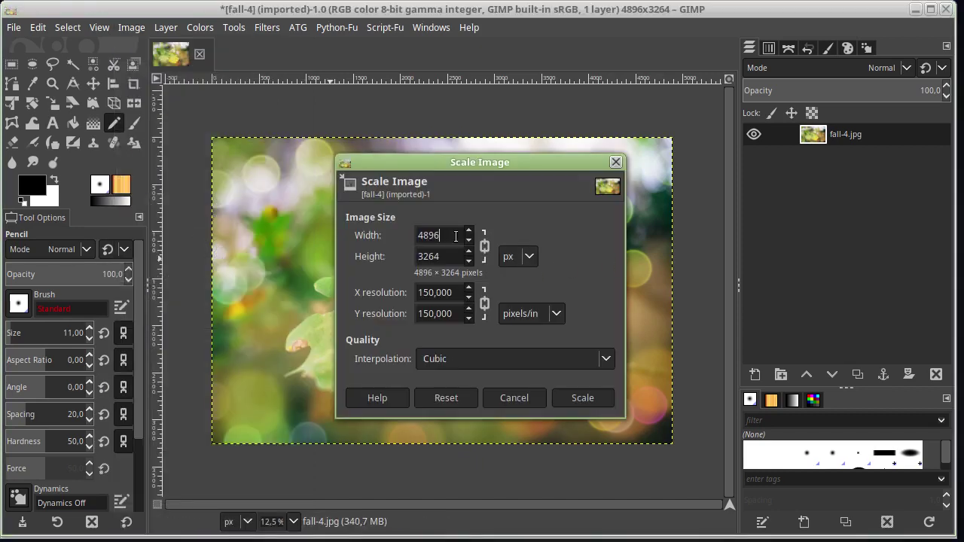
text(1024)
key(Return)
click(267, 27)
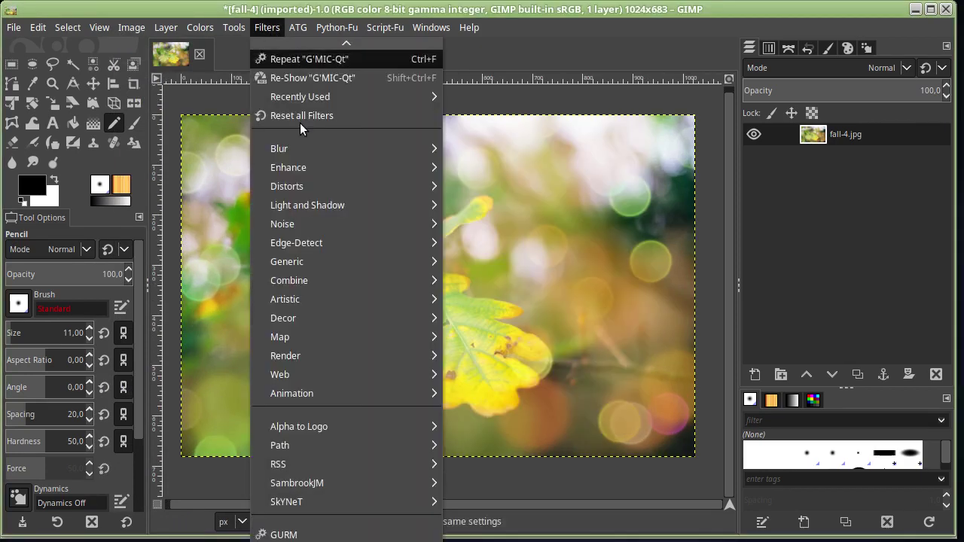
key(Escape)
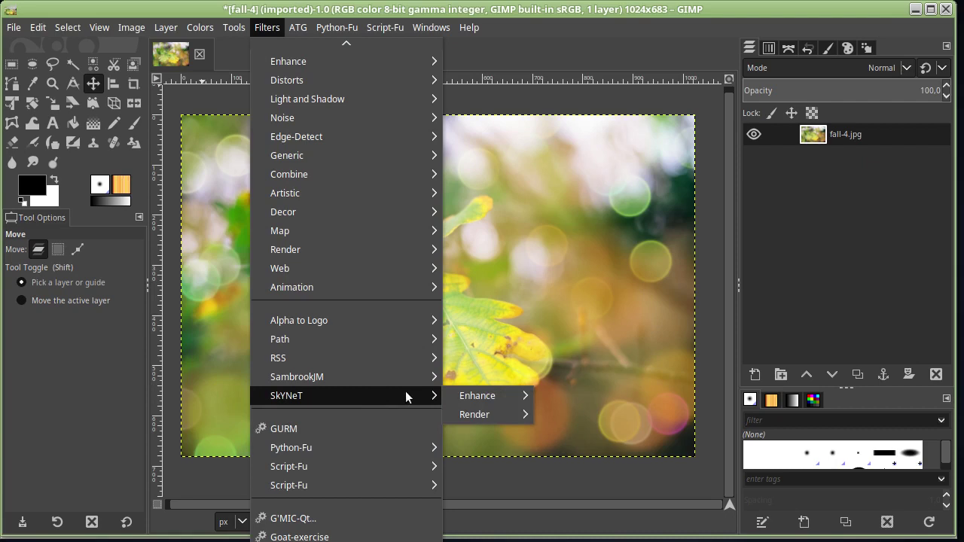
- Apply High Pass Sharpening, then delete the original fall-4.jpg layer
click(571, 396)
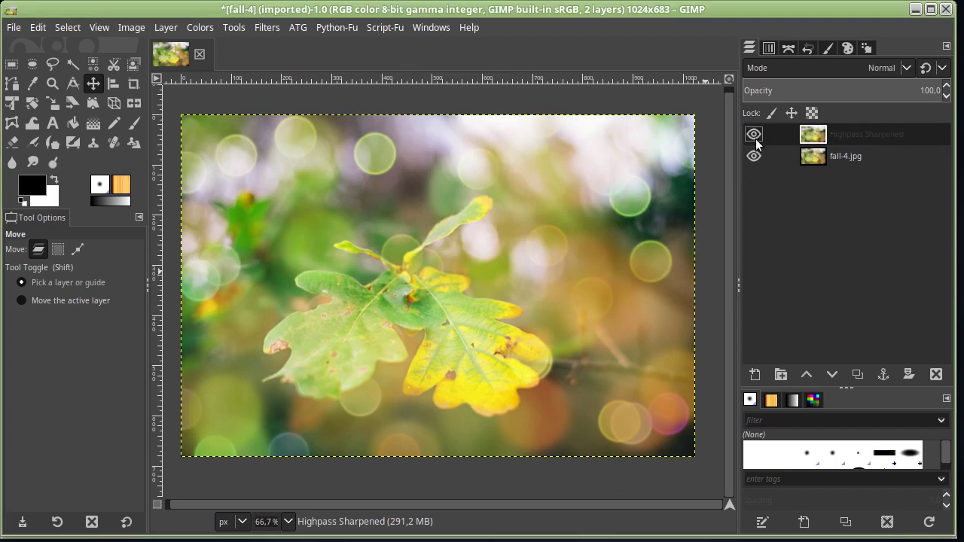
click(858, 155)
click(936, 374)
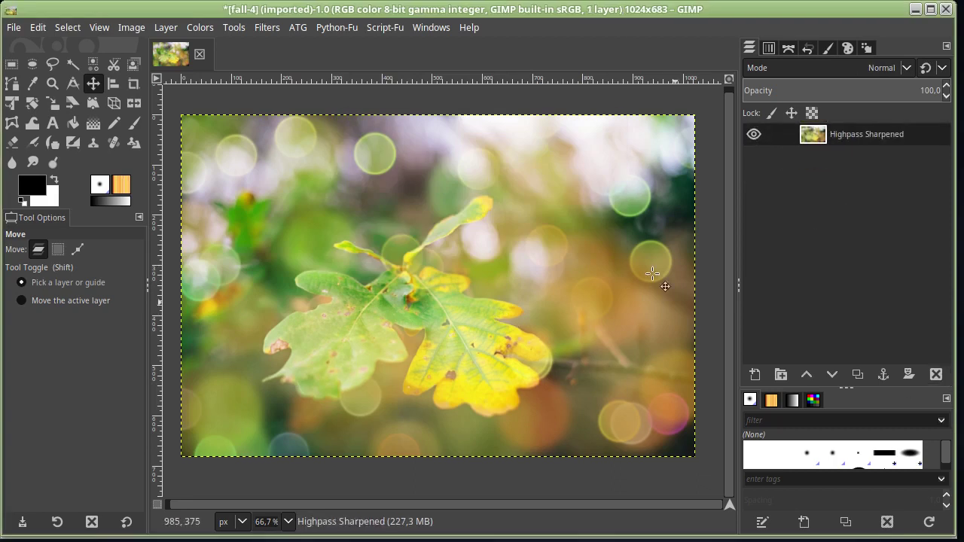
- Preview the Luce light-rays filter with a light source placed, then cancel it
click(14, 27)
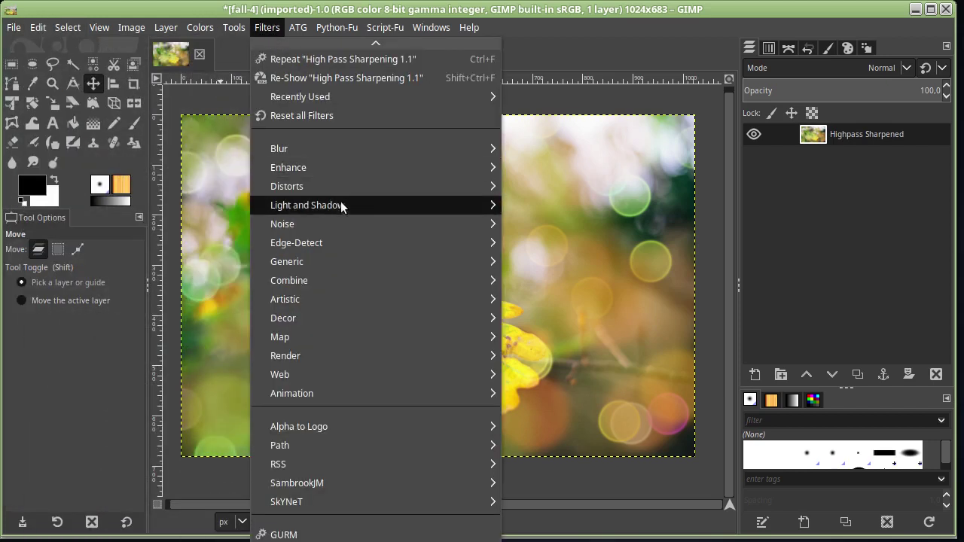
mouse_move(308, 205)
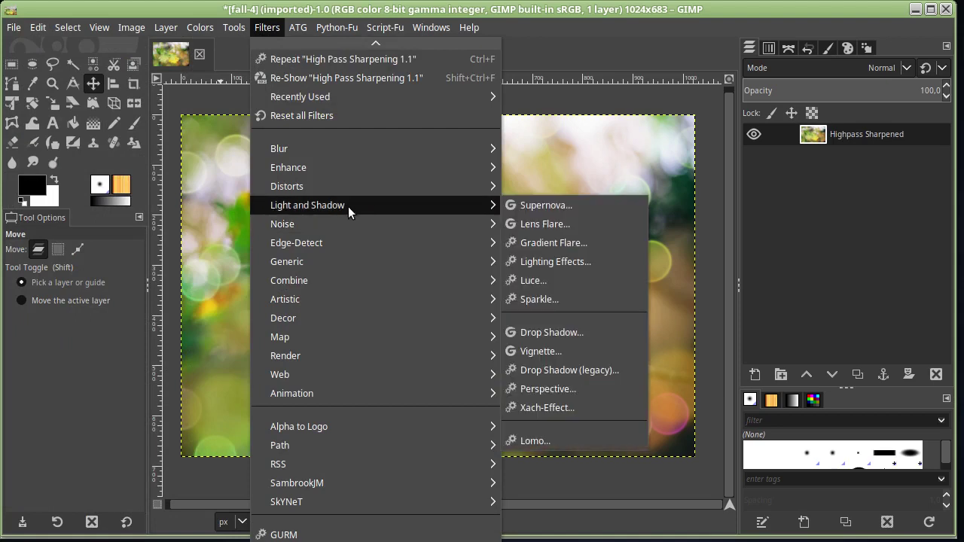
click(573, 279)
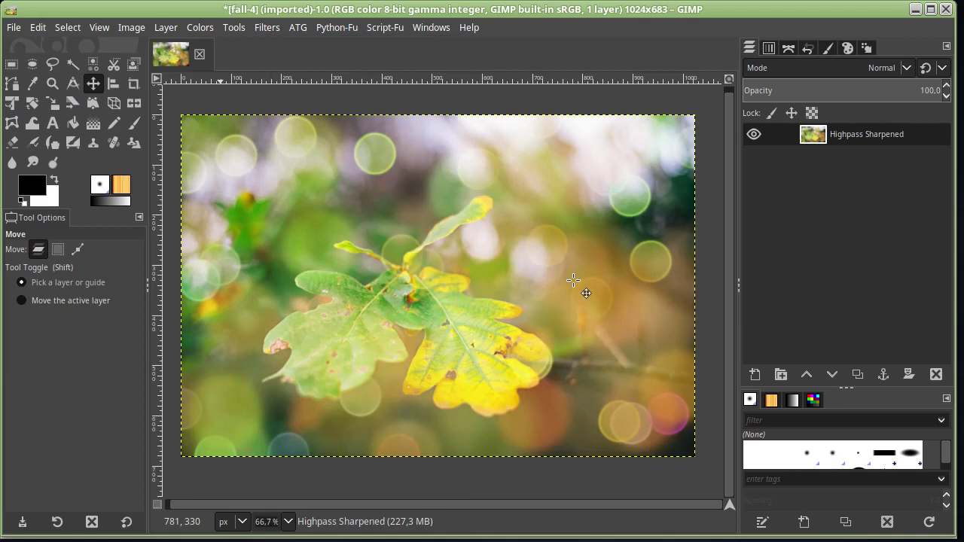
click(395, 306)
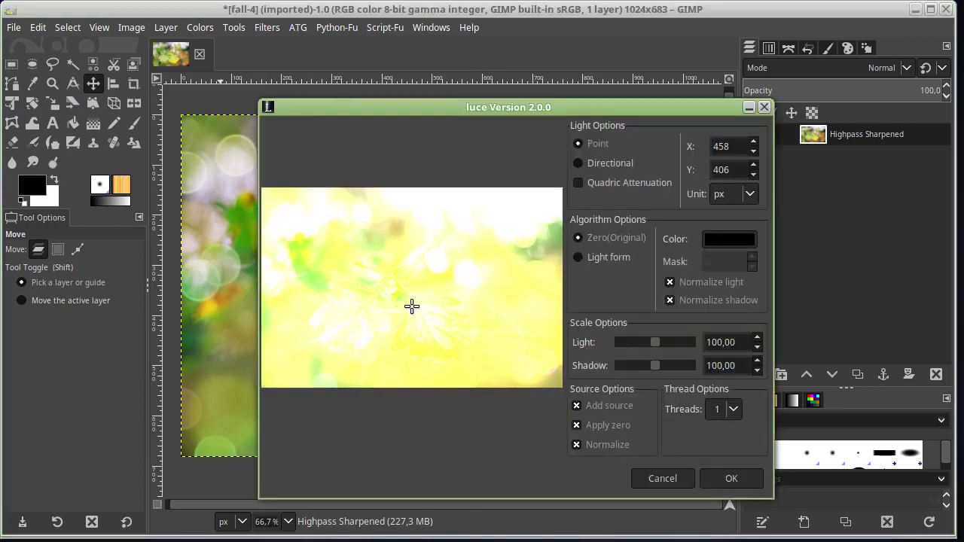
click(643, 475)
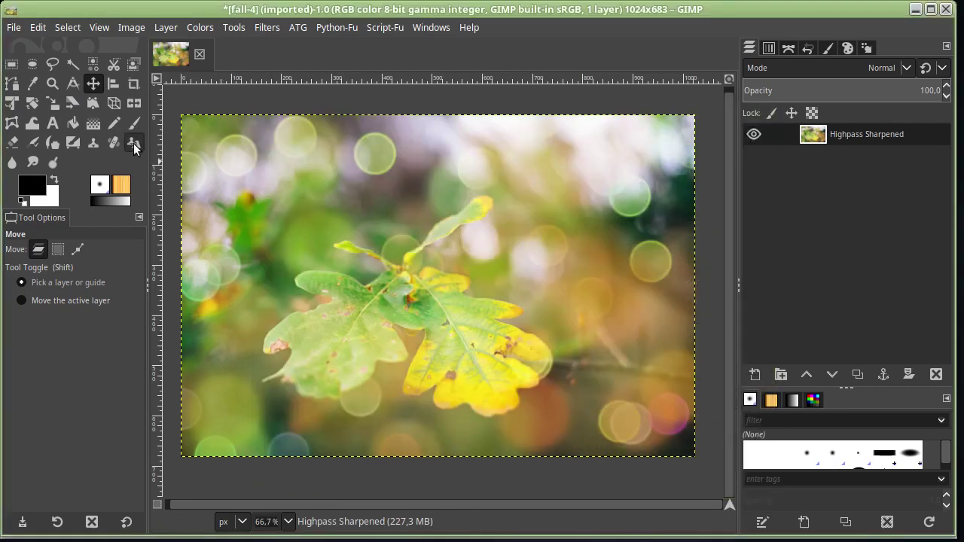
- Delete the last layer and create a new 1024 × 683 image filled with black
click(937, 374)
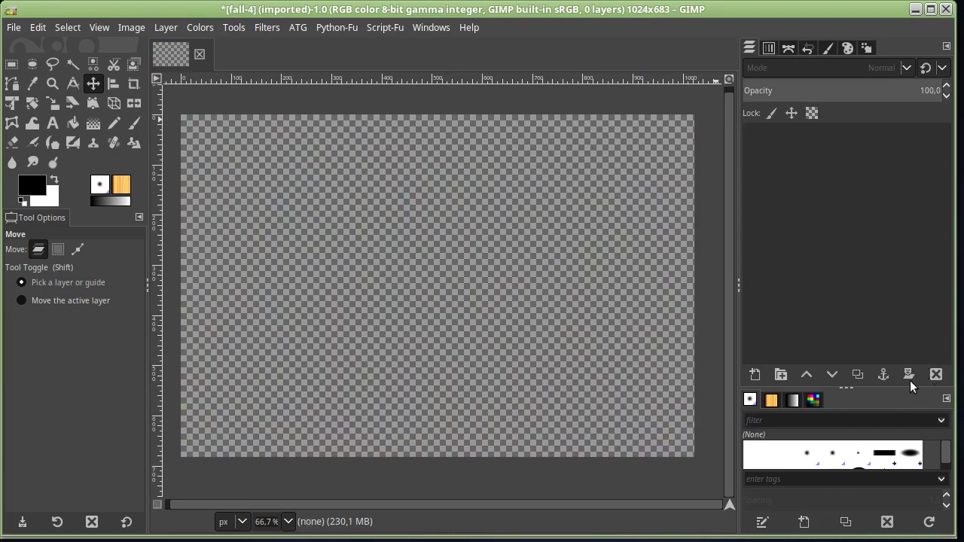
click(13, 27)
click(23, 47)
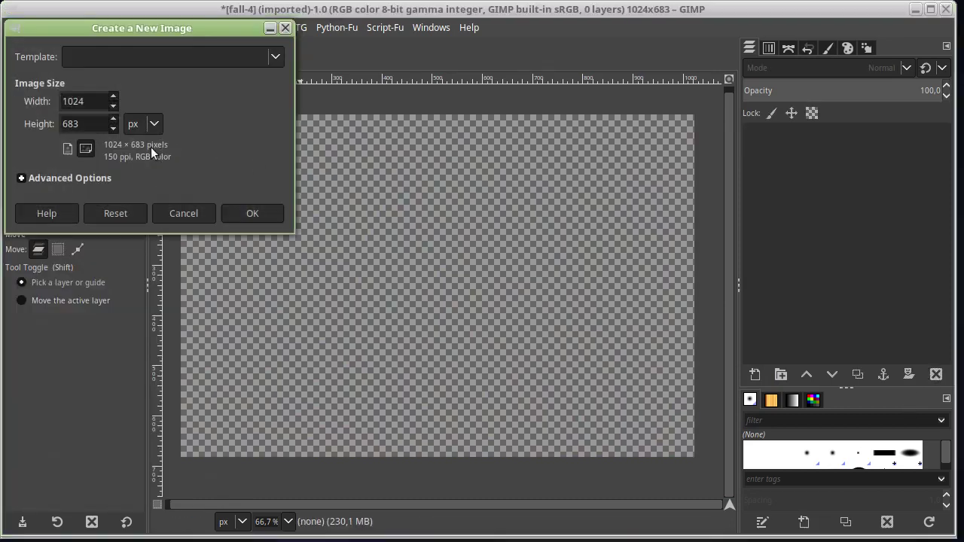
click(246, 217)
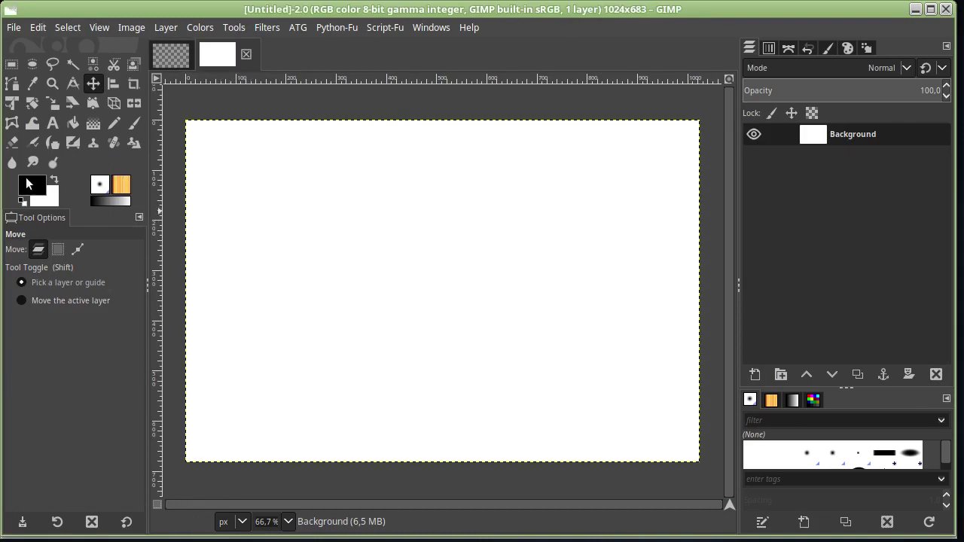
drag(40, 187, 458, 189)
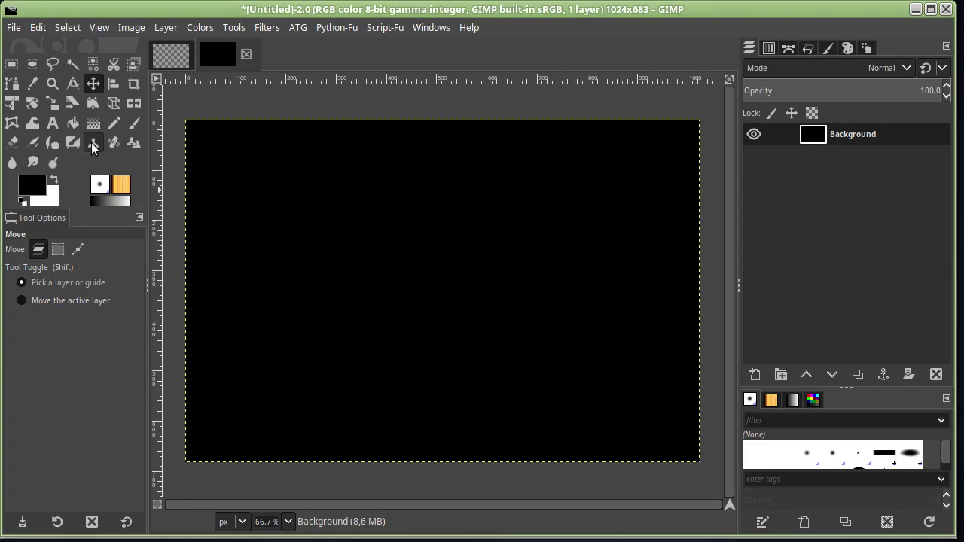
- Add the text 'GIMP' on the canvas and colour it white (ffffff)
click(52, 124)
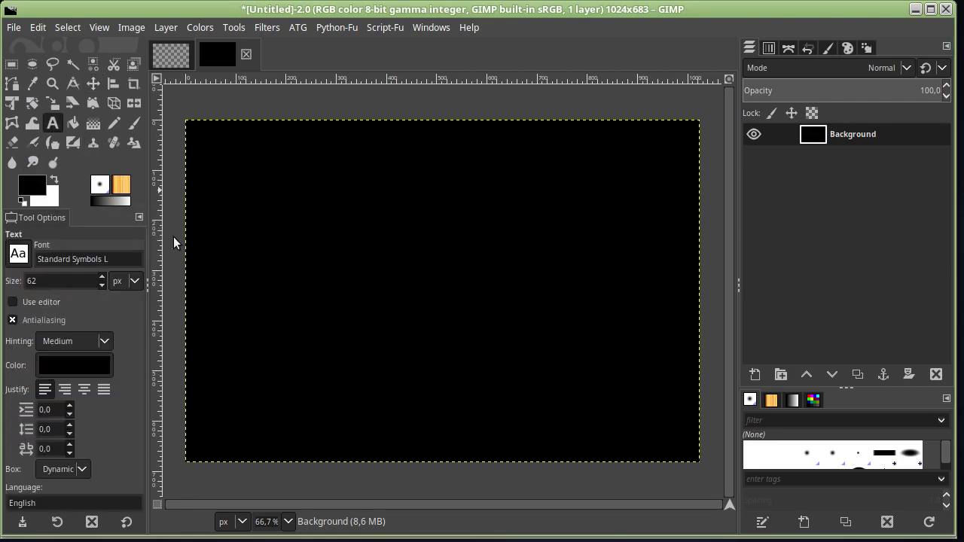
click(292, 288)
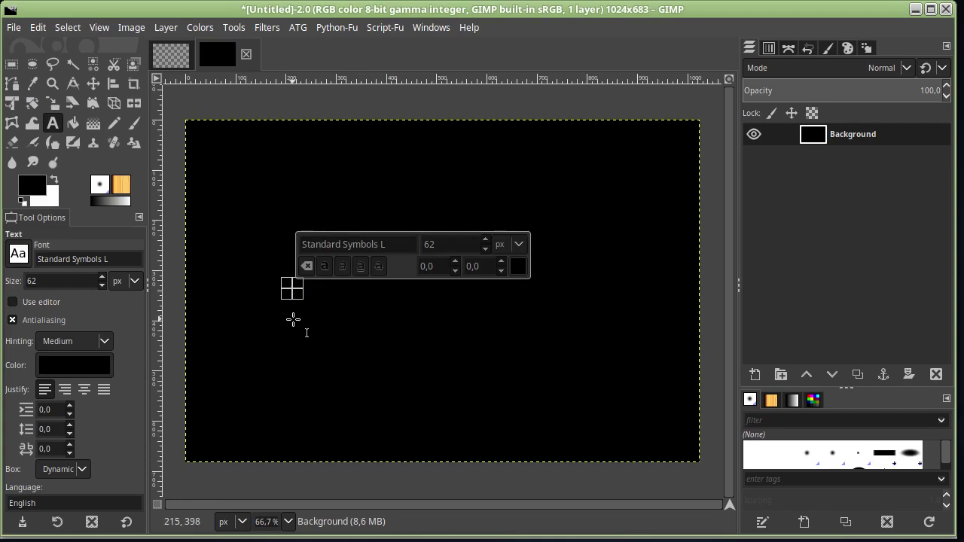
text(GIMP)
key(ctrl+a)
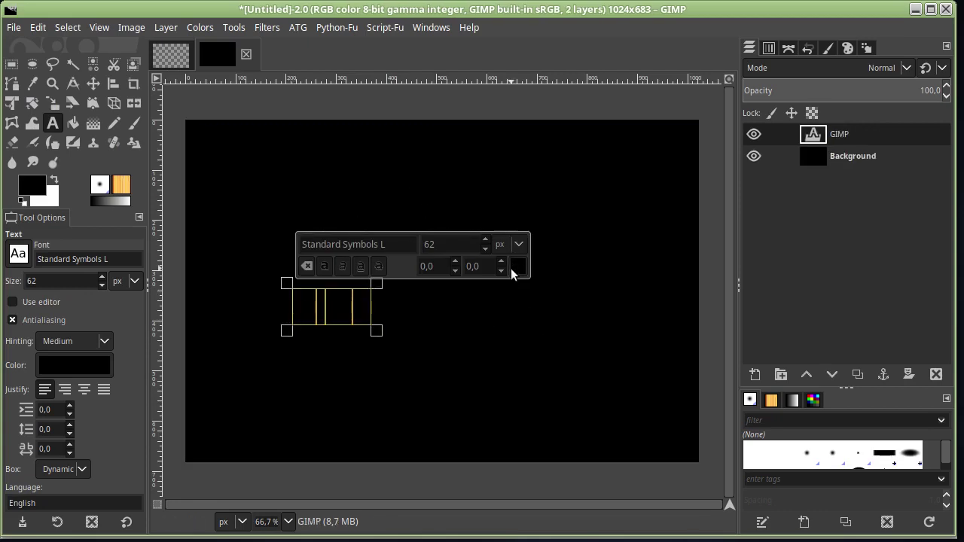
click(513, 271)
drag(421, 249, 350, 119)
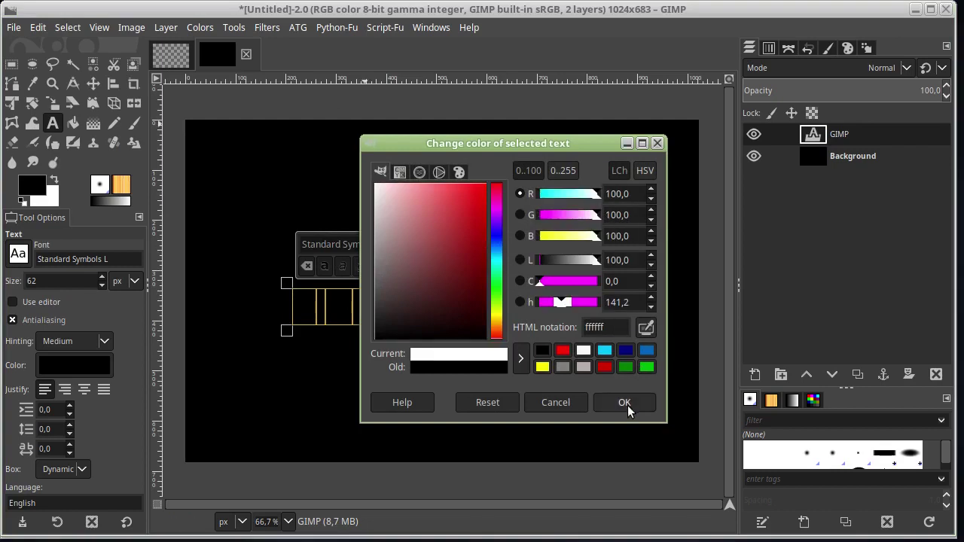
click(624, 403)
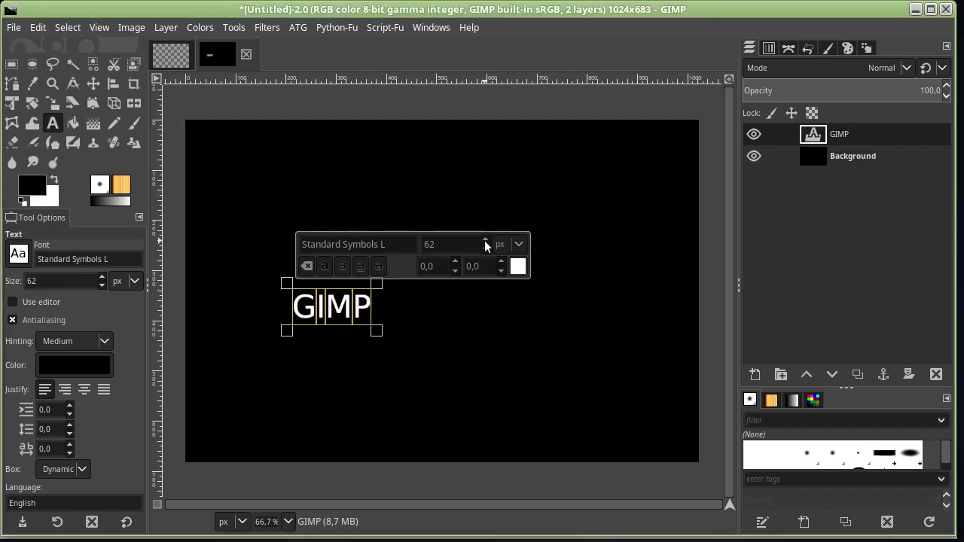
scroll(486, 245, up, 6)
scroll(486, 245, up, 4)
- Enlarge the GIMP text to 125 px and move it to the image centre
scroll(485, 246, up, 6)
scroll(486, 246, up, 2)
scroll(486, 246, up, 1)
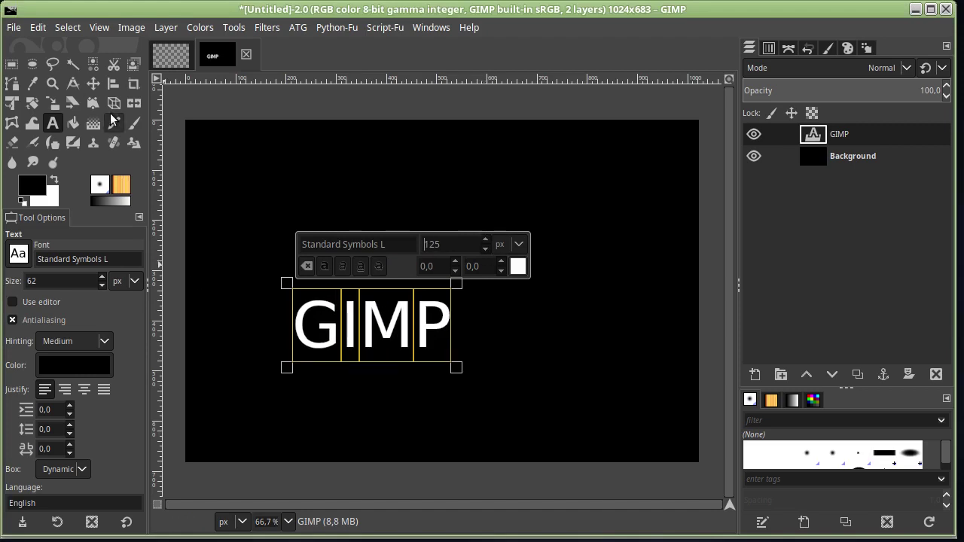
click(93, 84)
drag(386, 338, 465, 284)
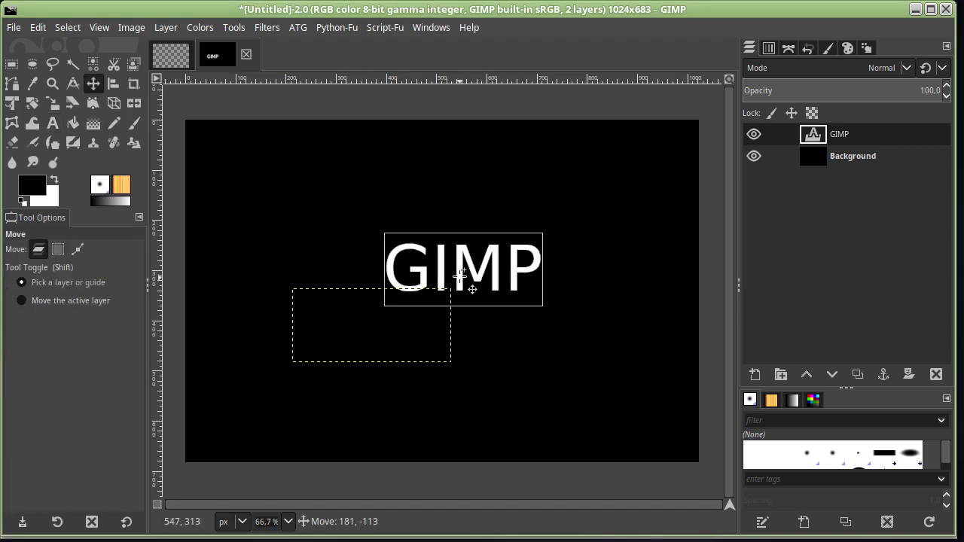
- Resize the text layer to the full image size, then switch to the empty fall-4 image
right_click(854, 138)
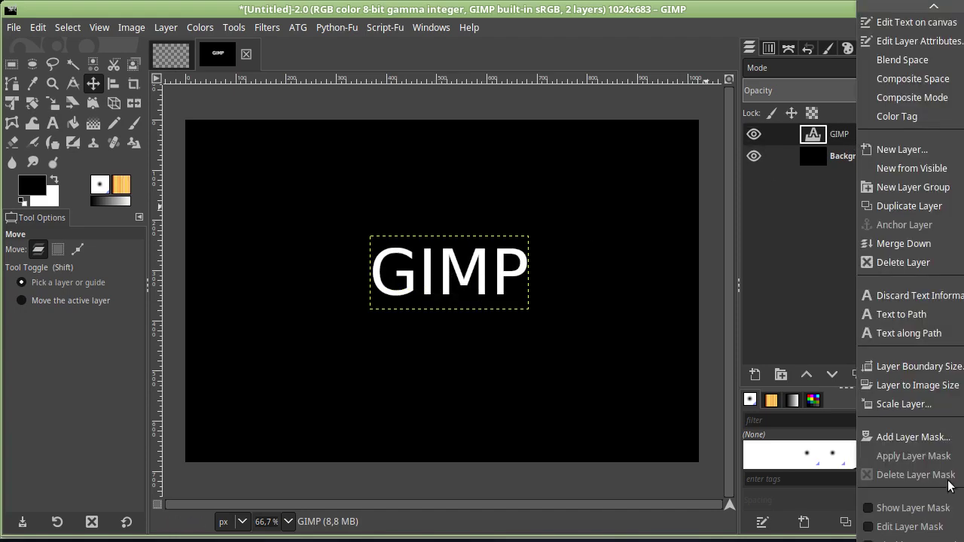
click(941, 385)
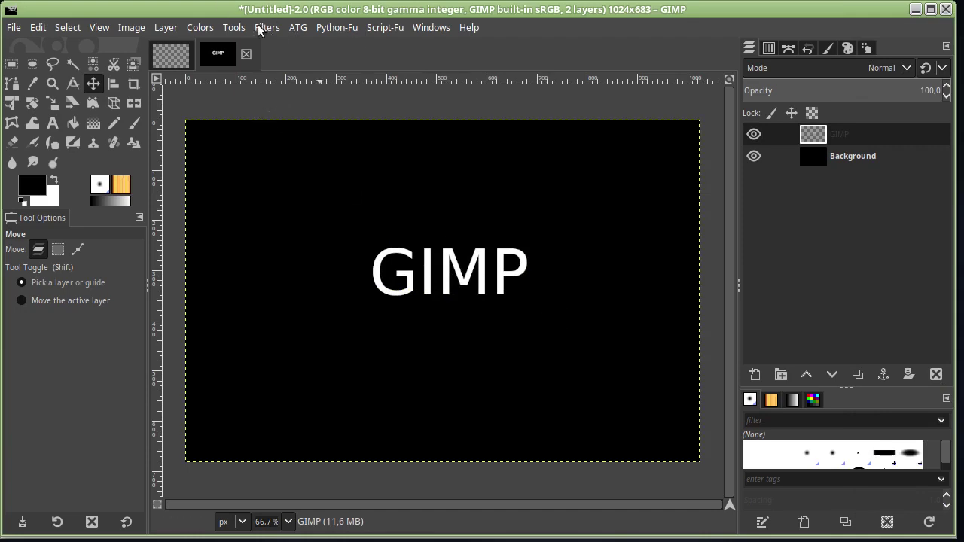
click(192, 57)
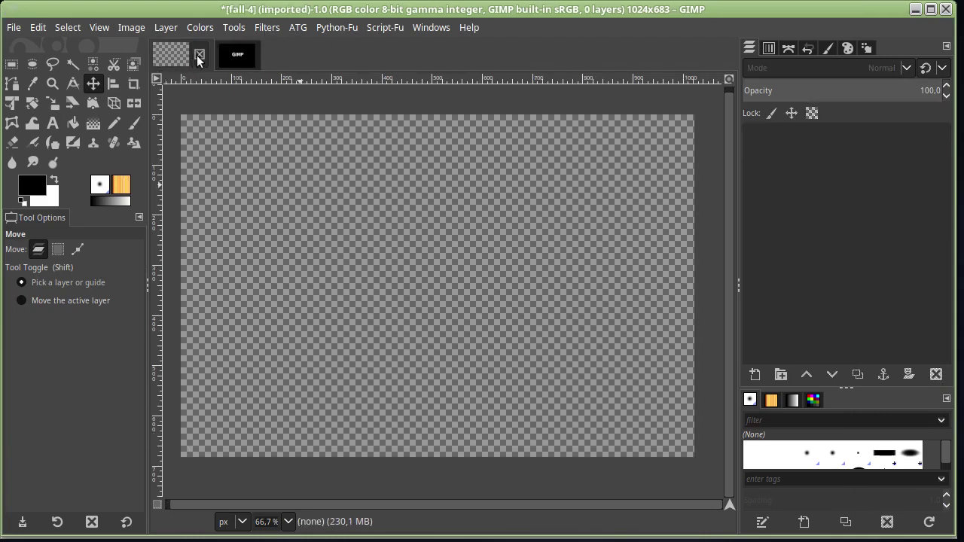
- Close the fall-4 image without saving and set Luce to render with 4 threads
click(199, 55)
click(559, 356)
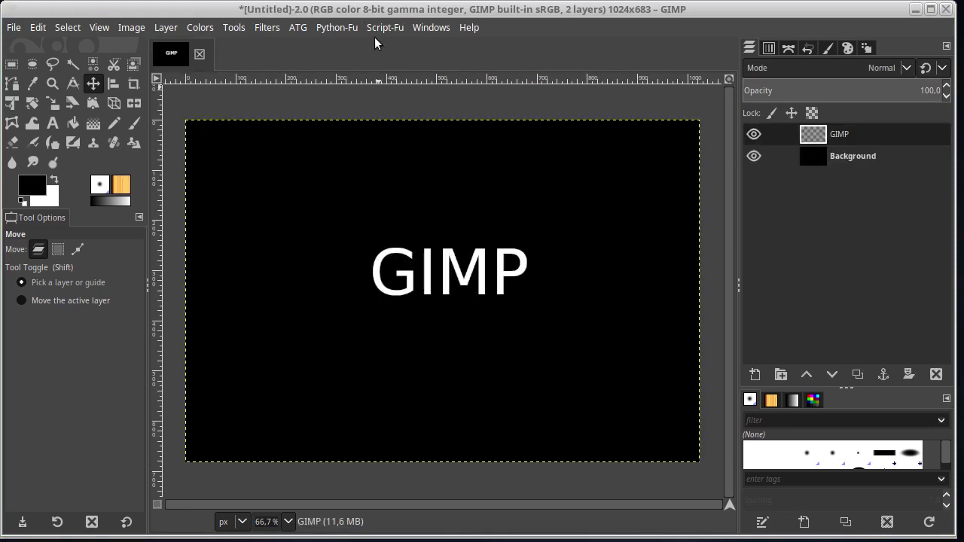
click(266, 28)
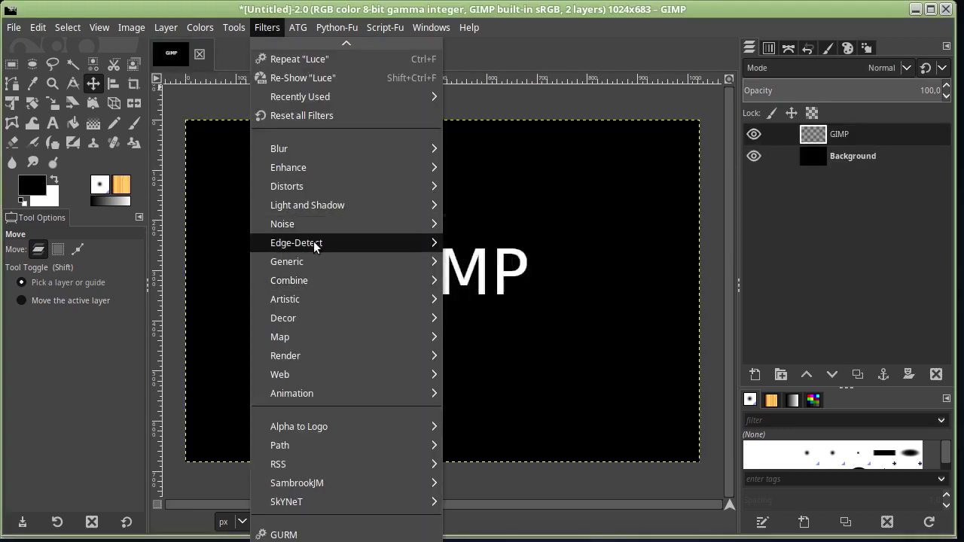
mouse_move(307, 205)
click(543, 280)
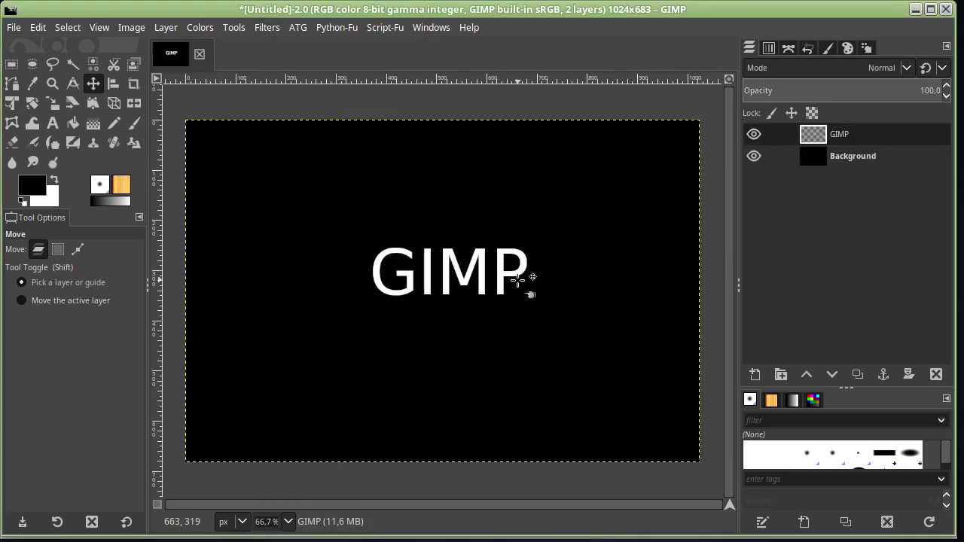
click(731, 409)
click(722, 483)
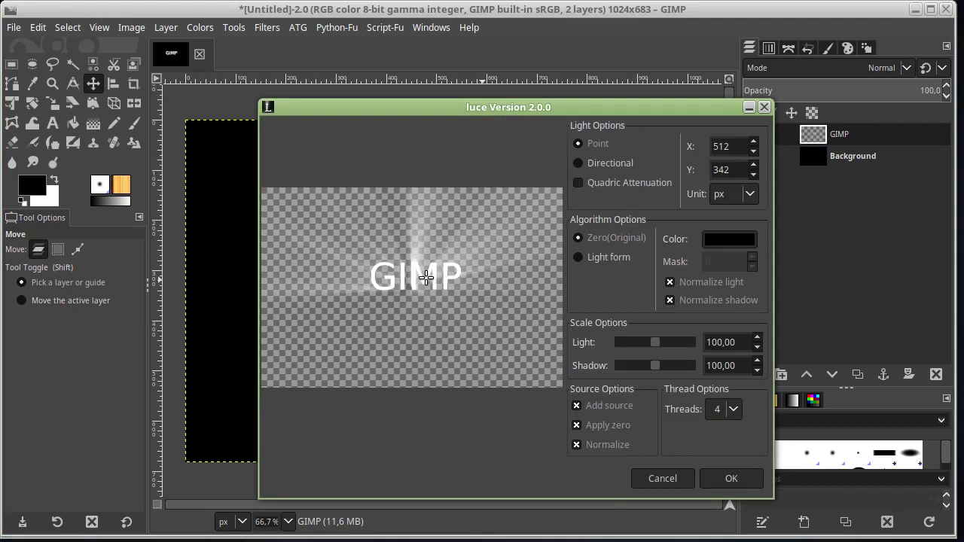
- Place the light behind the text, apply Luce with quadric attenuation, then undo it
click(424, 277)
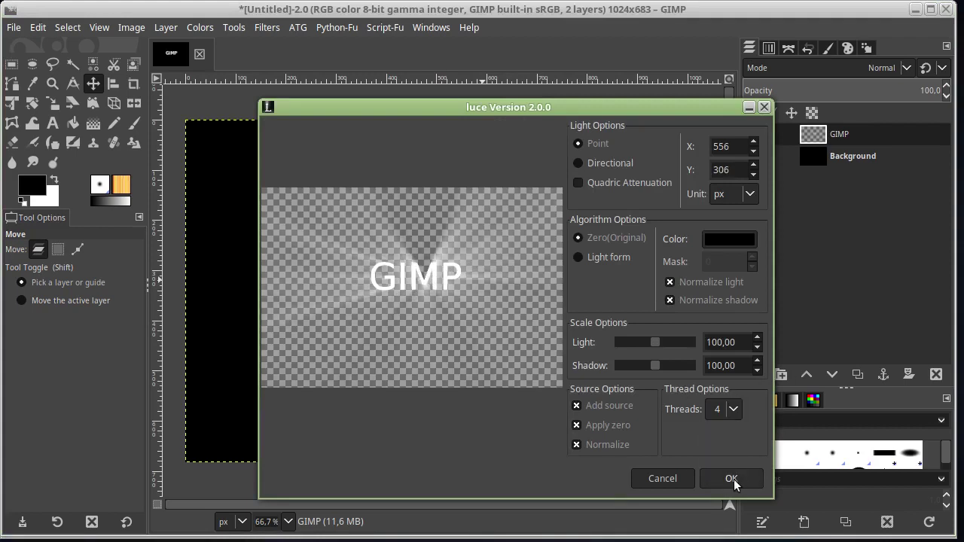
click(578, 182)
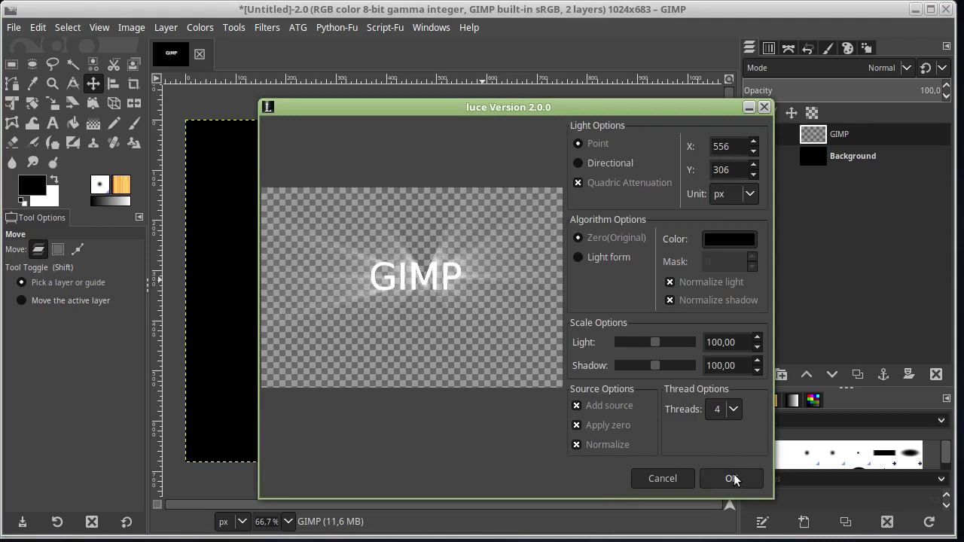
click(731, 478)
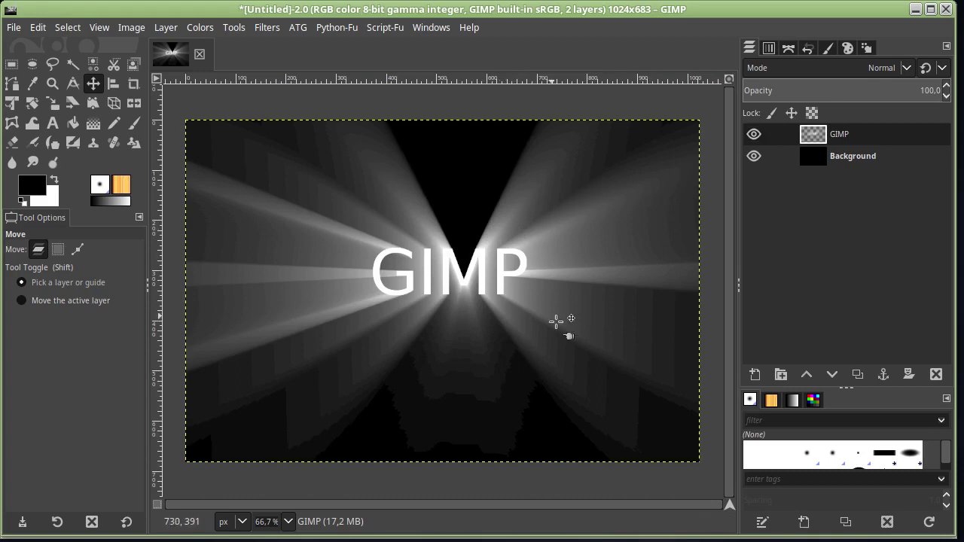
key(shift+alt)
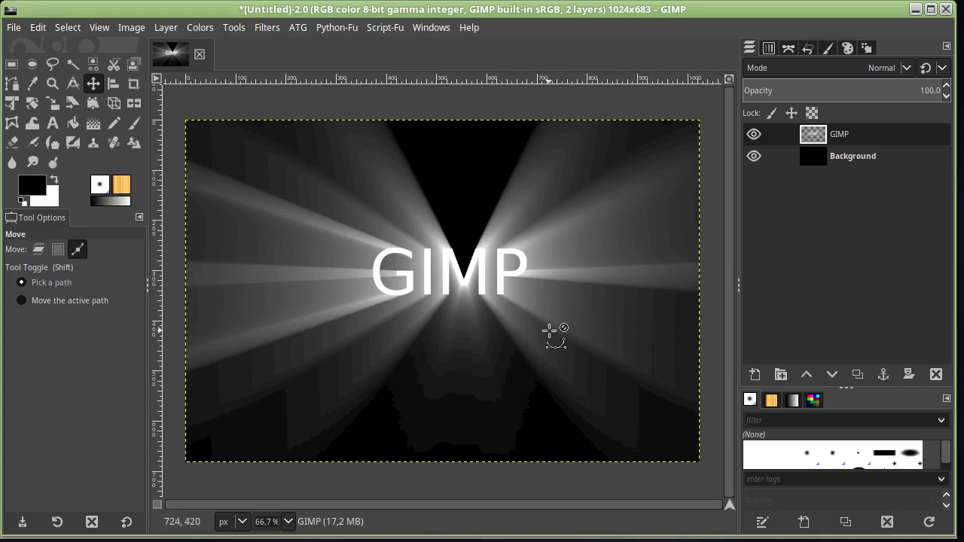
key(ctrl+z)
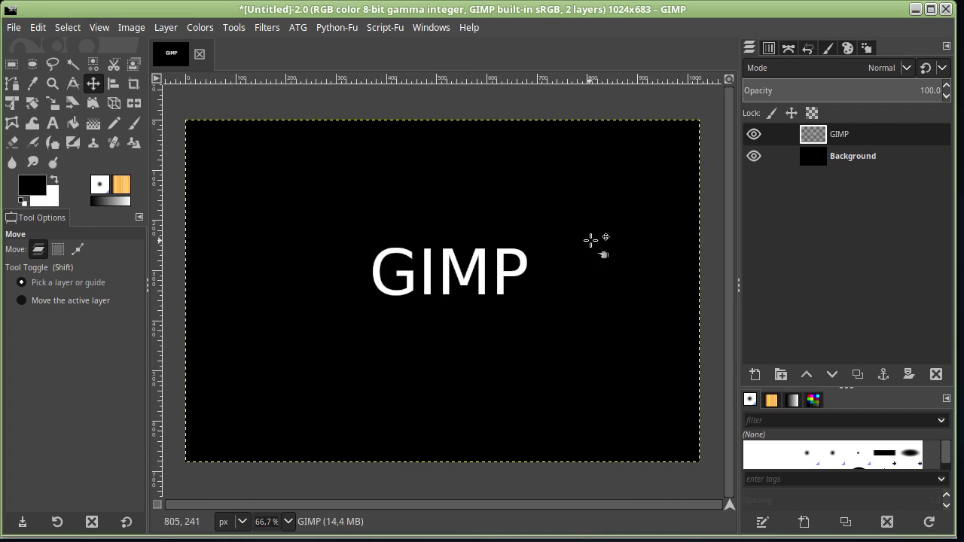
- Reapply Luce with the light at 568, 300 and quadric attenuation turned off
click(277, 29)
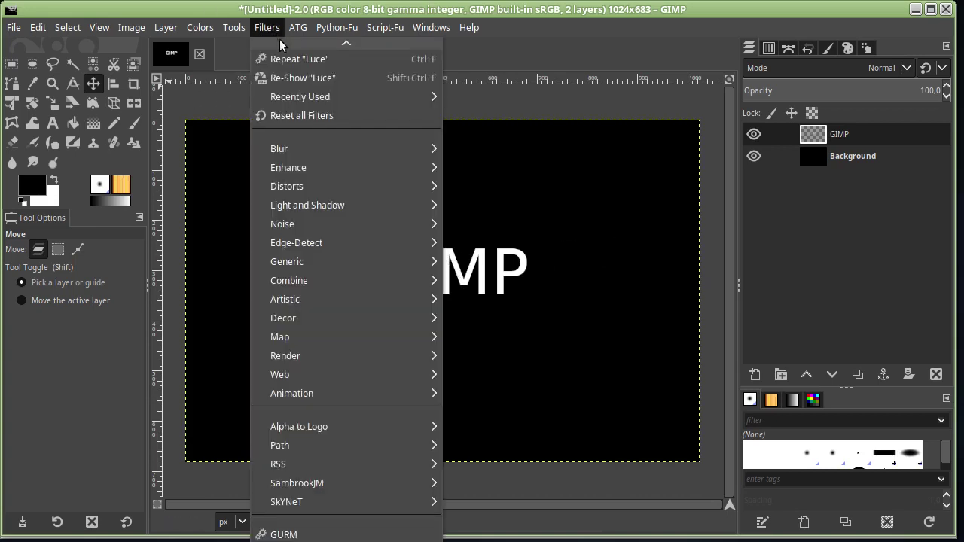
click(286, 78)
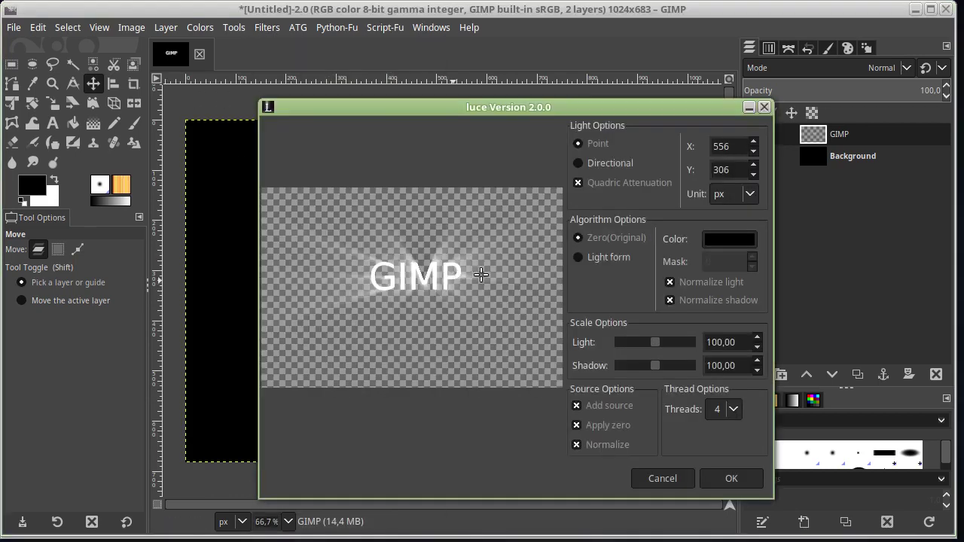
click(429, 275)
click(629, 183)
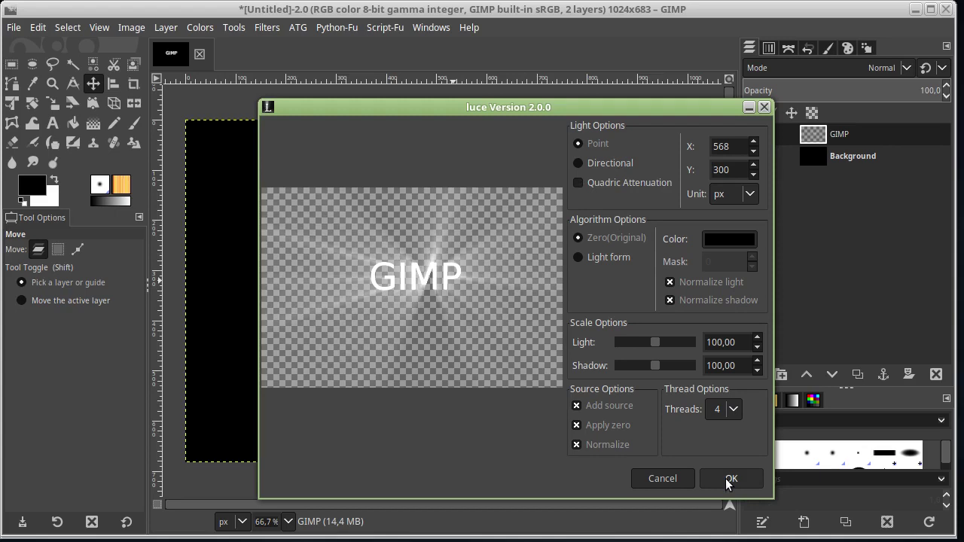
click(728, 481)
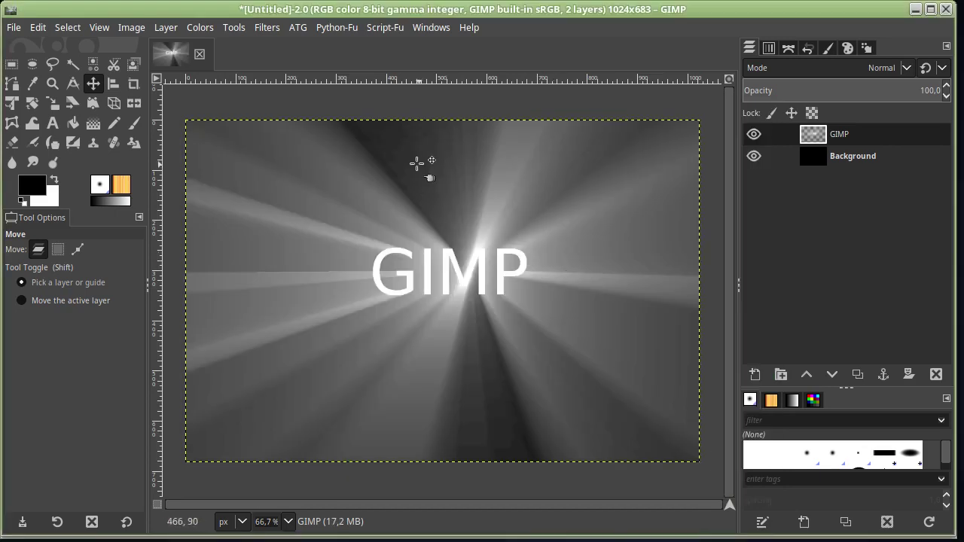
click(266, 28)
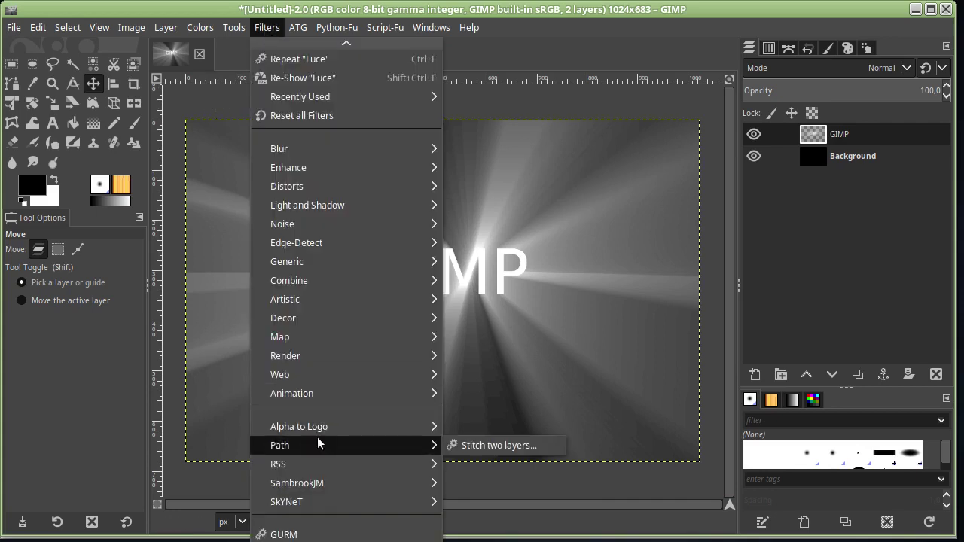
scroll(324, 490, down, 3)
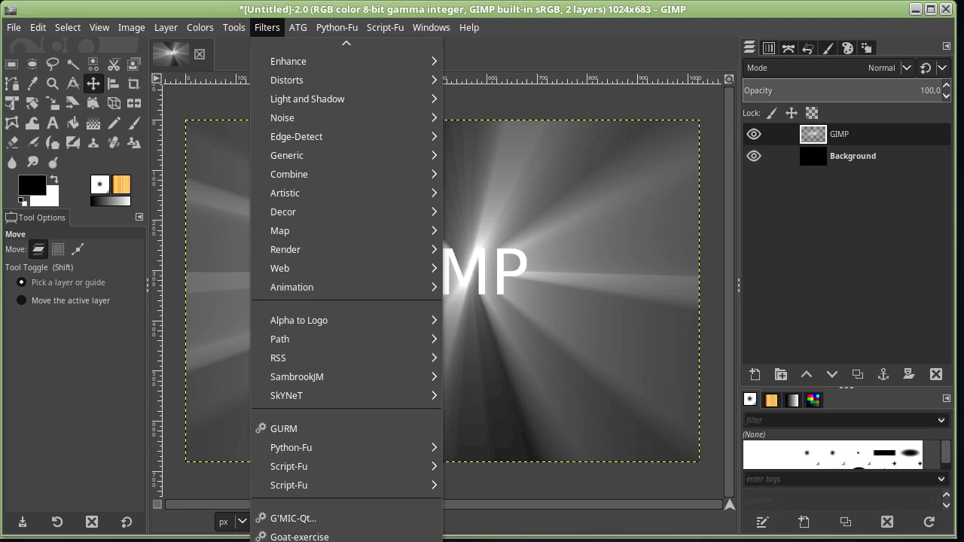
mouse_move(289, 467)
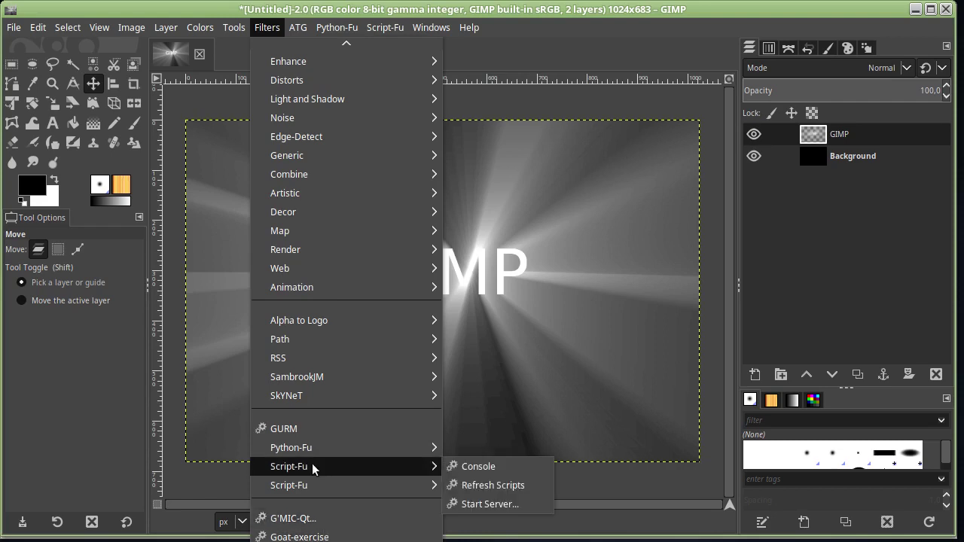
click(495, 156)
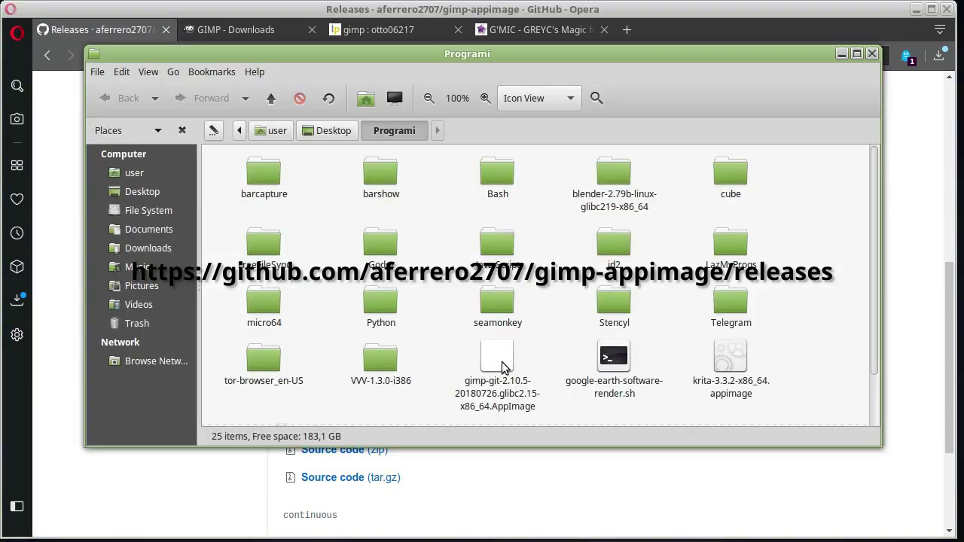
- Allow the gimp-git-2.10.5 AppImage to run as a program in its Permissions properties
click(501, 362)
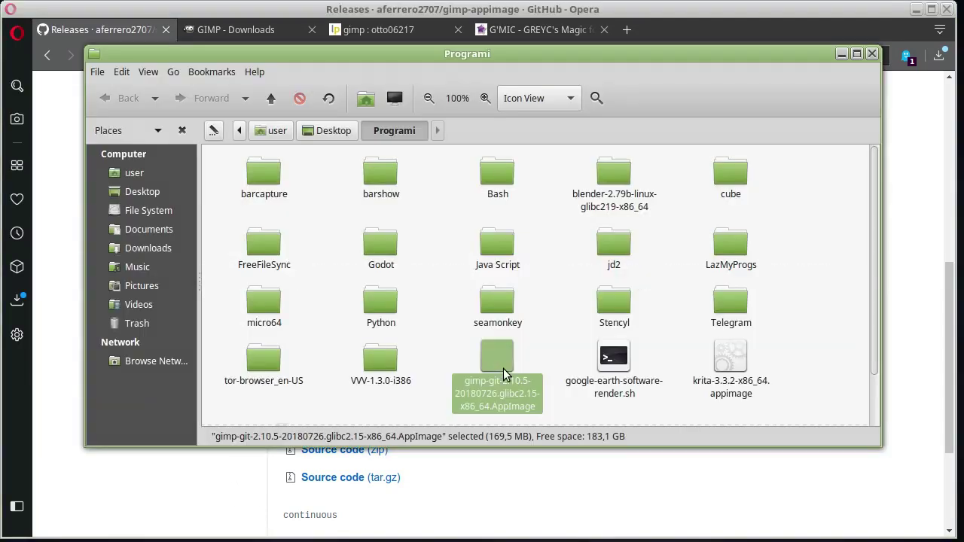
right_click(503, 359)
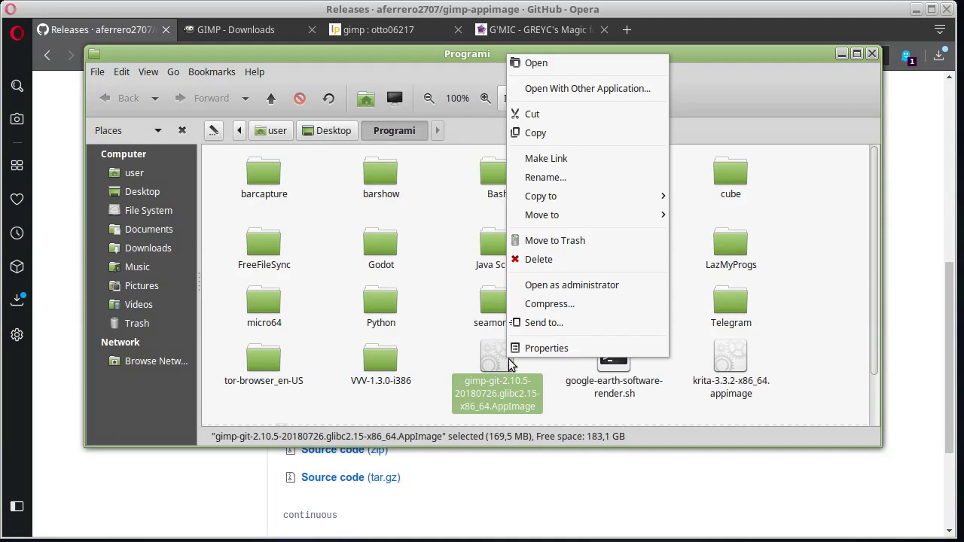
click(551, 347)
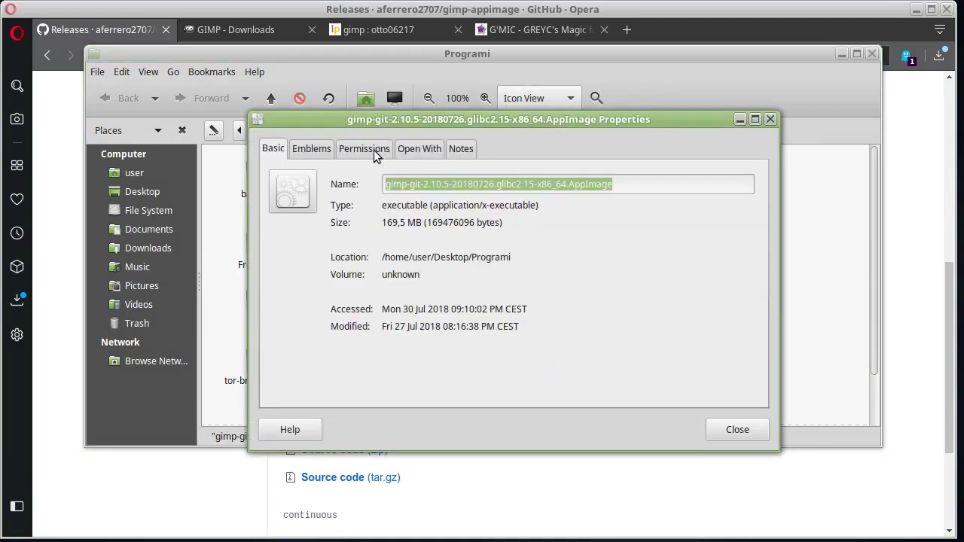
click(374, 154)
click(357, 343)
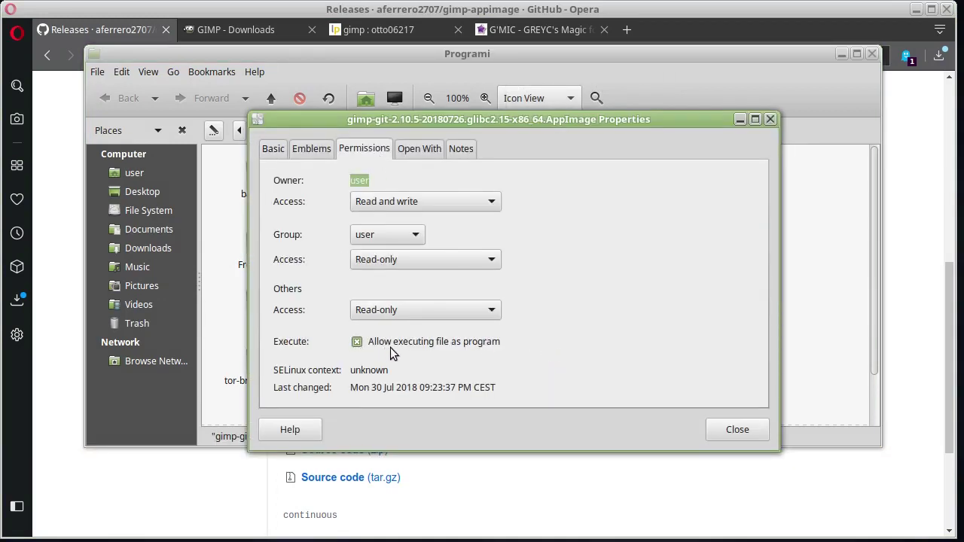
click(730, 430)
drag(467, 53, 434, 59)
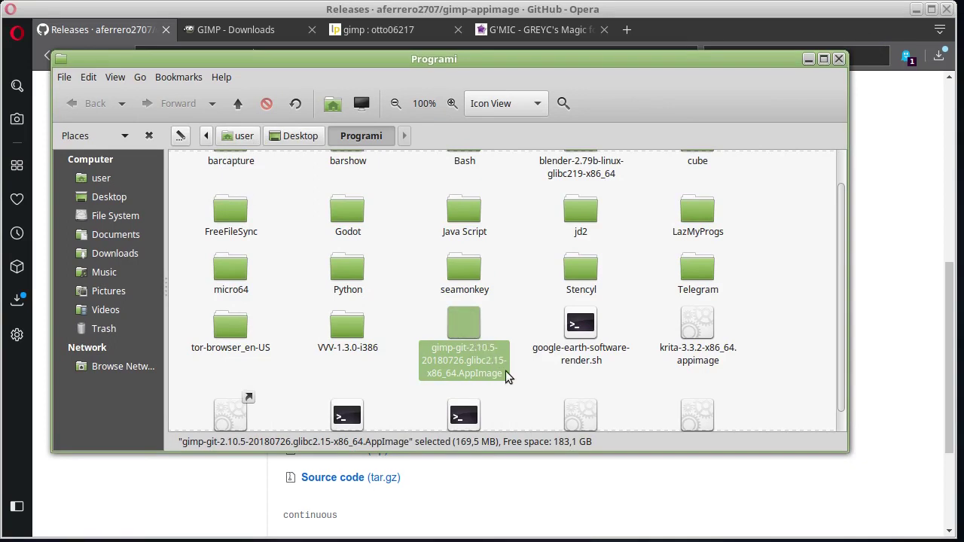
- Go to the home folder and open the hidden .config folder
click(239, 136)
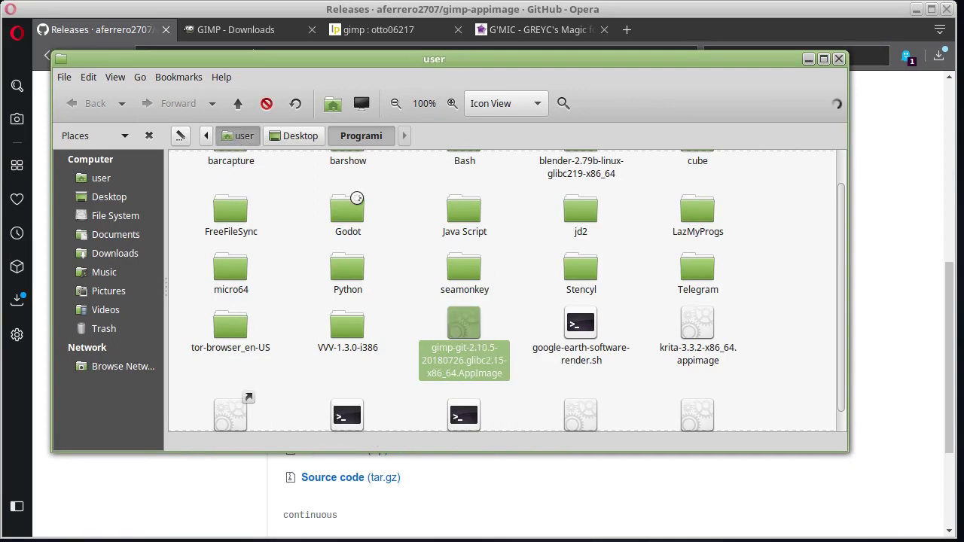
scroll(467, 253, down, 2)
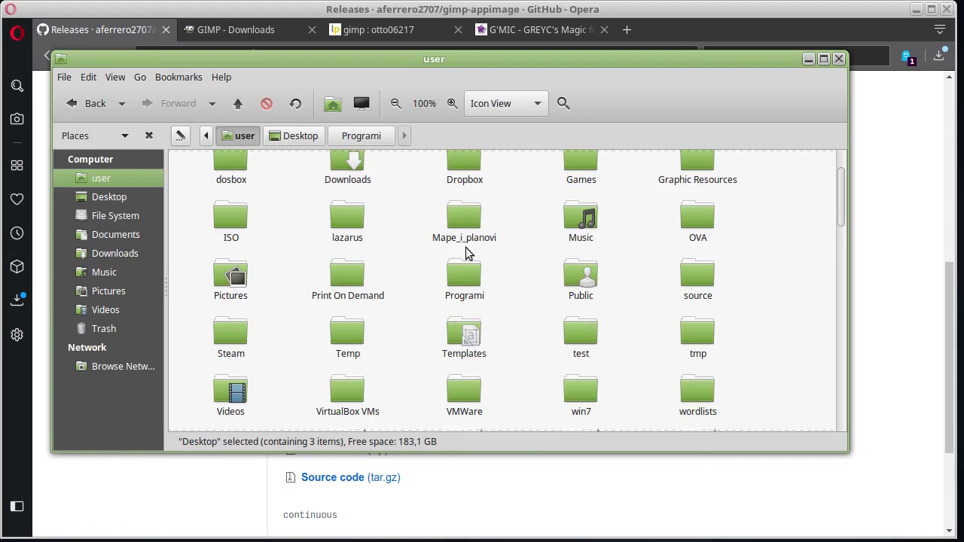
scroll(466, 248, down, 2)
scroll(466, 249, down, 2)
scroll(465, 252, down, 2)
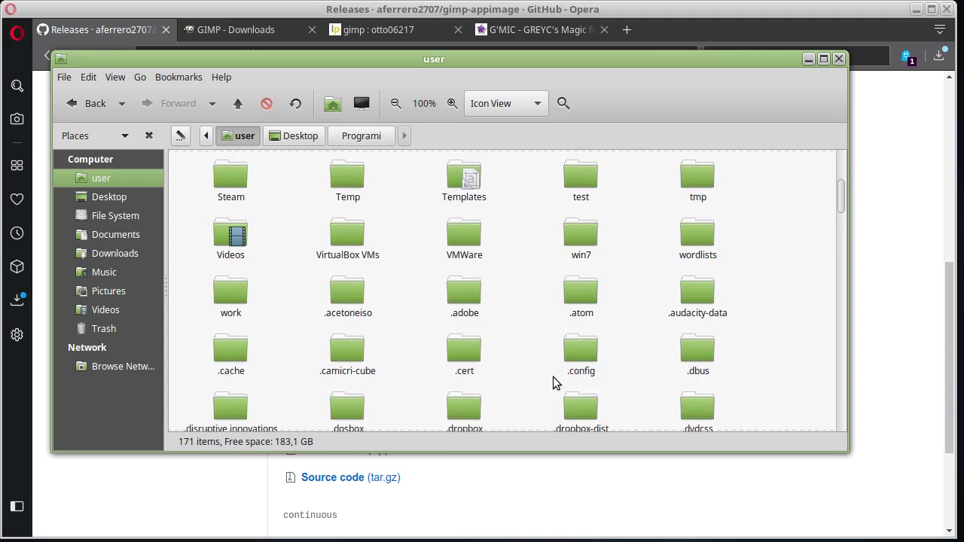
double_click(582, 357)
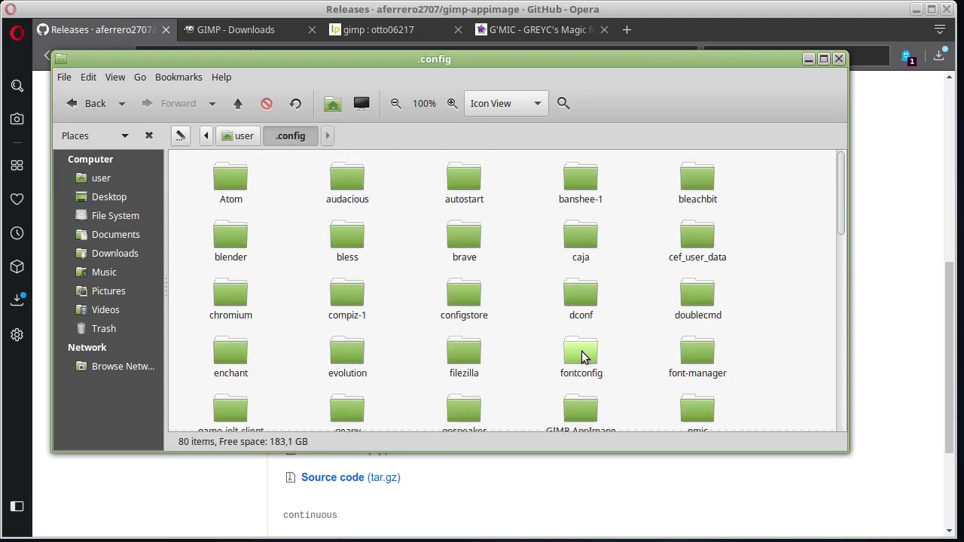
- Open the GIMP-AppImage folder and then its 2.10 settings folder
scroll(525, 286, down, 2)
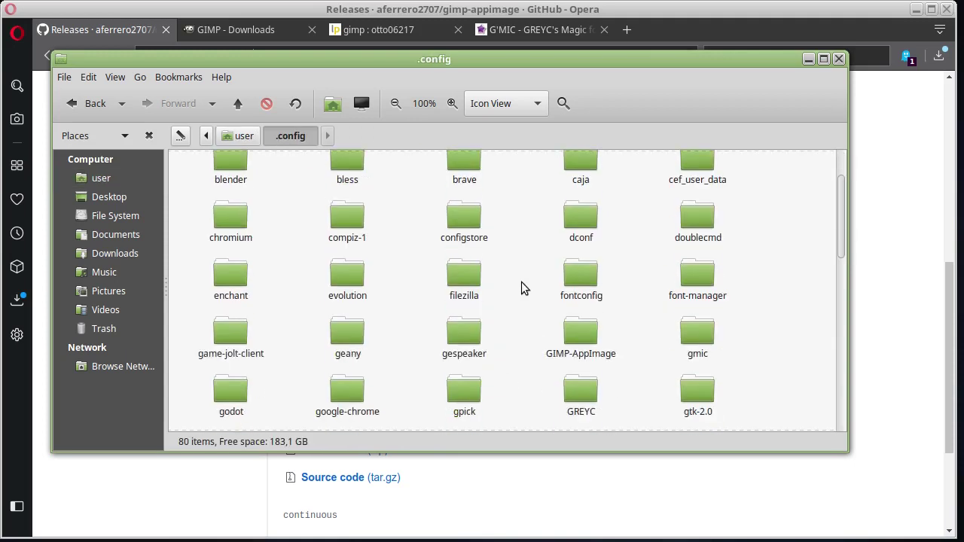
click(589, 345)
double_click(590, 345)
click(226, 185)
double_click(226, 185)
scroll(426, 306, down, 2)
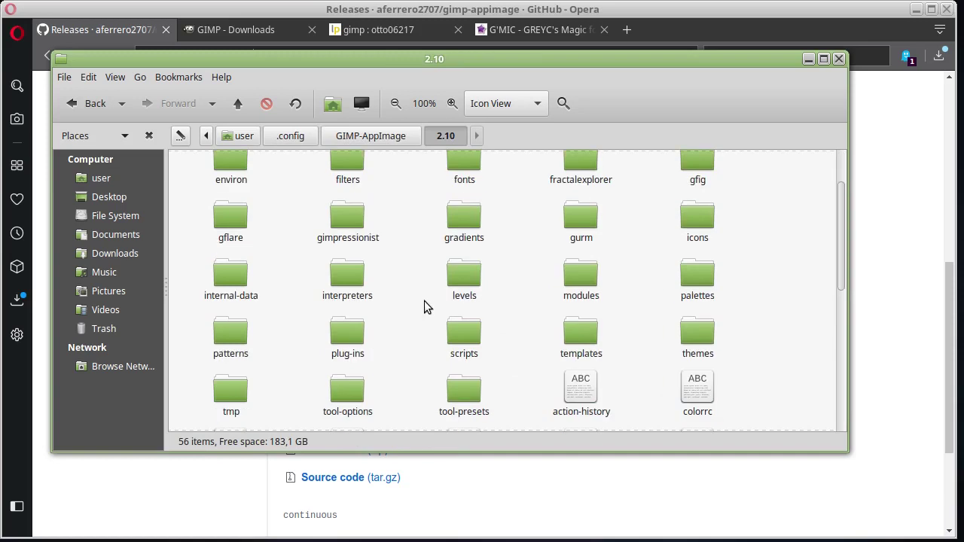
- Look into scripts, browse the 2.10 plug-ins folder's files, then go back to .config
double_click(463, 338)
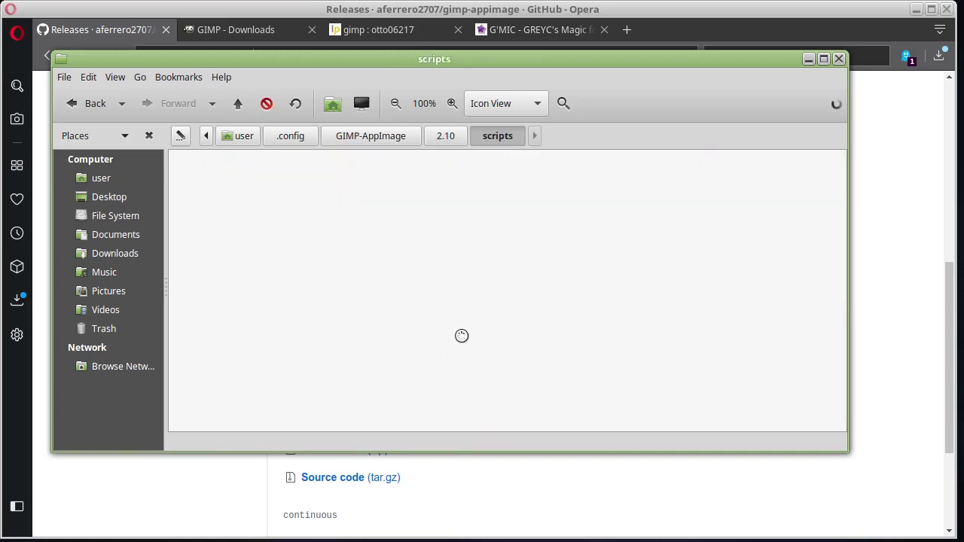
click(238, 105)
double_click(345, 401)
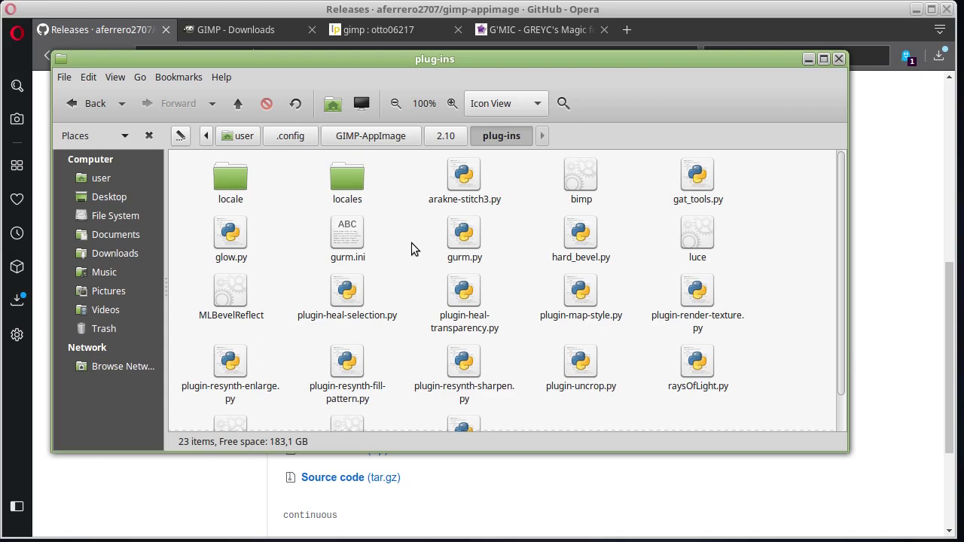
scroll(420, 316, down, 1)
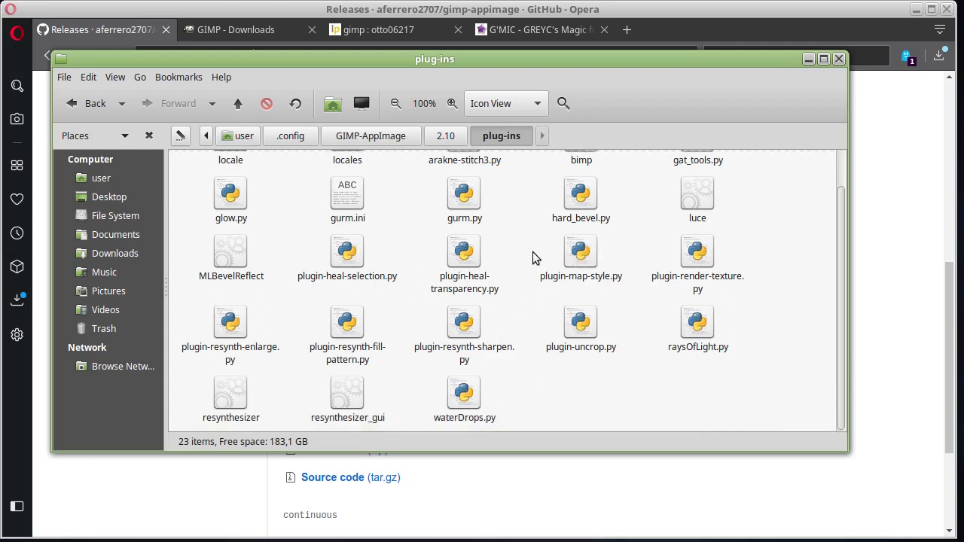
key(alt+Left)
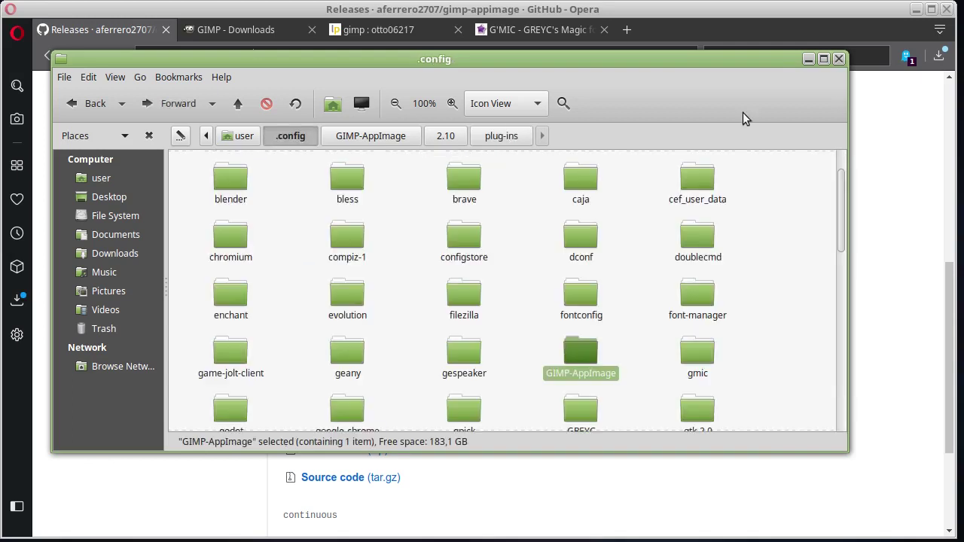